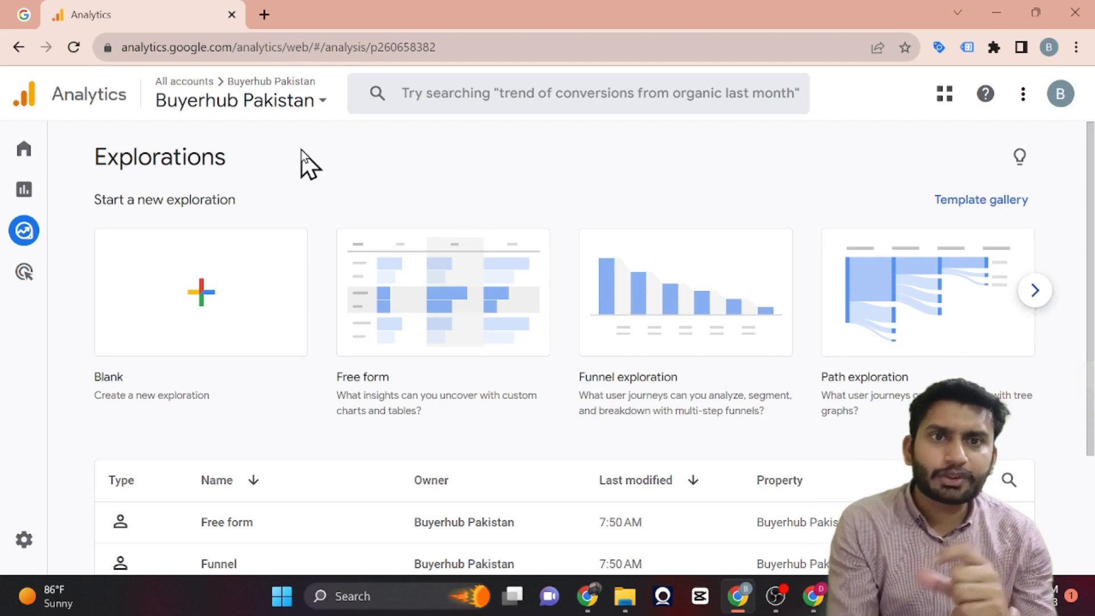
Step: Create a new exploration from the Free form template
mouse_move(9, 149)
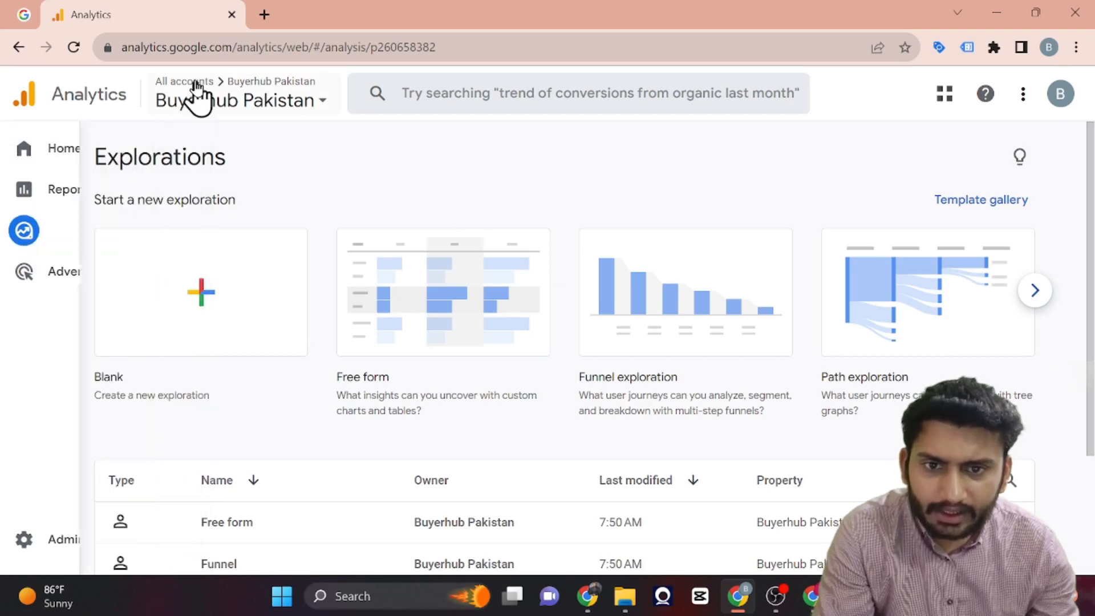
mouse_move(36, 240)
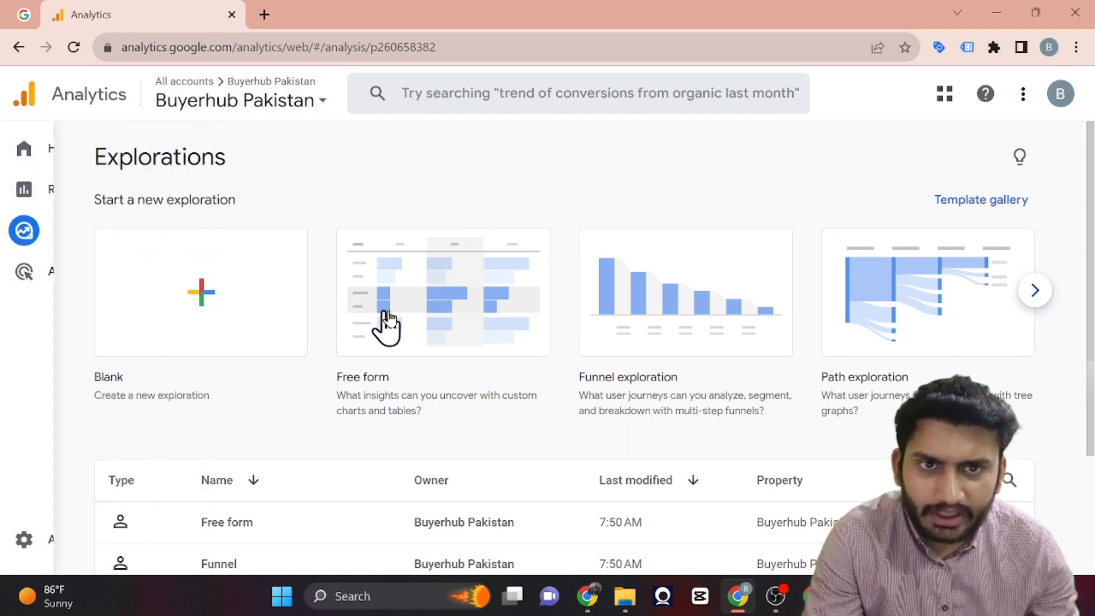
left_click(433, 313)
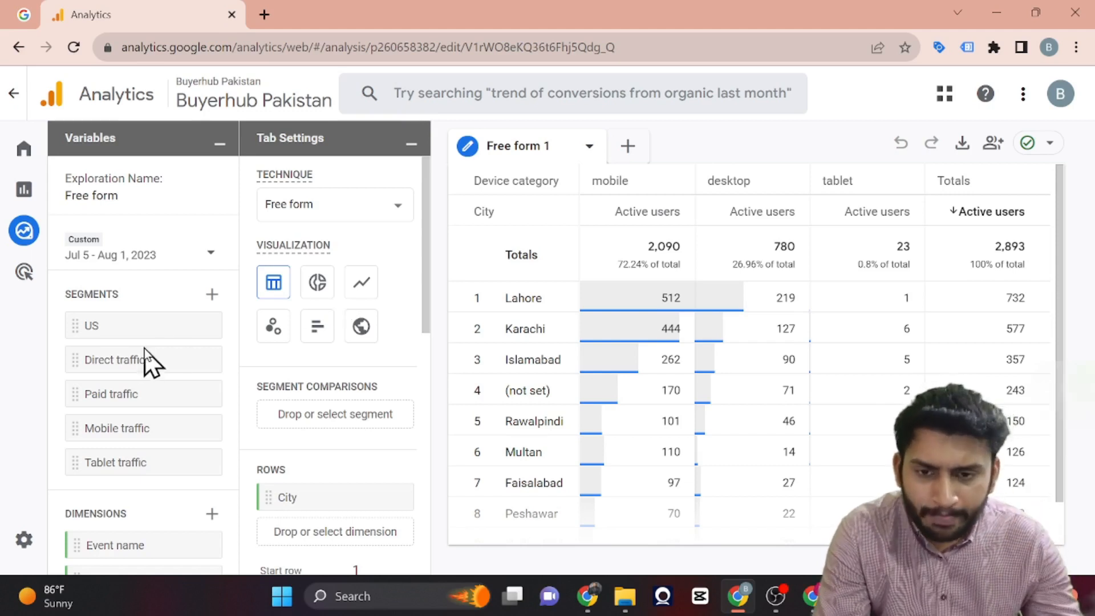
Step: Examine the exploration's variables: its name, date range, segments, dimensions and metrics
scroll(110, 341, "down", 1)
scroll(110, 341, "down", 3)
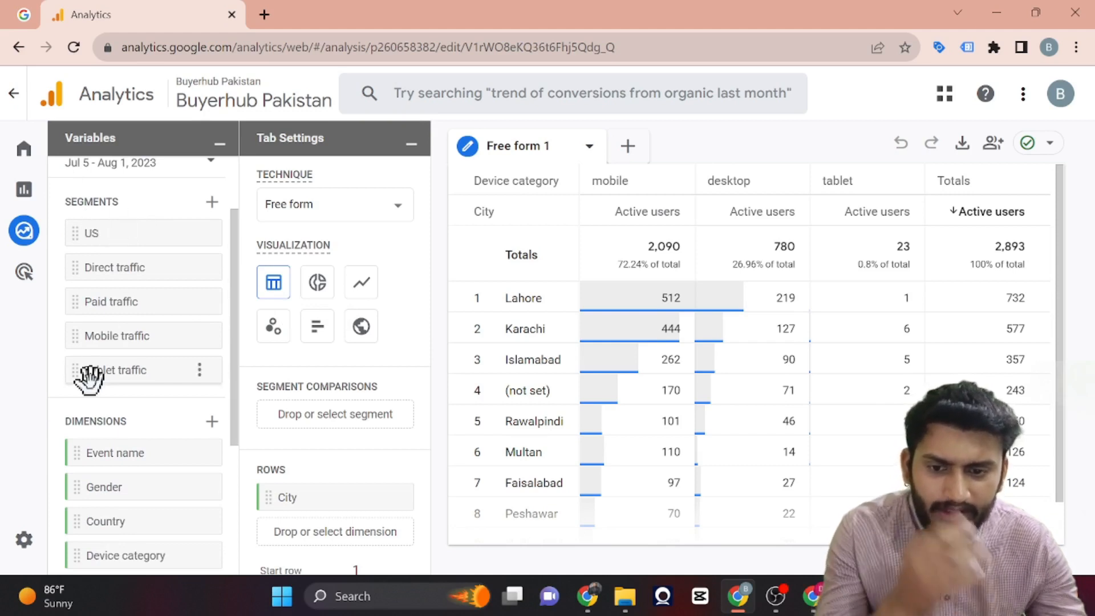
scroll(105, 426, "down", 6)
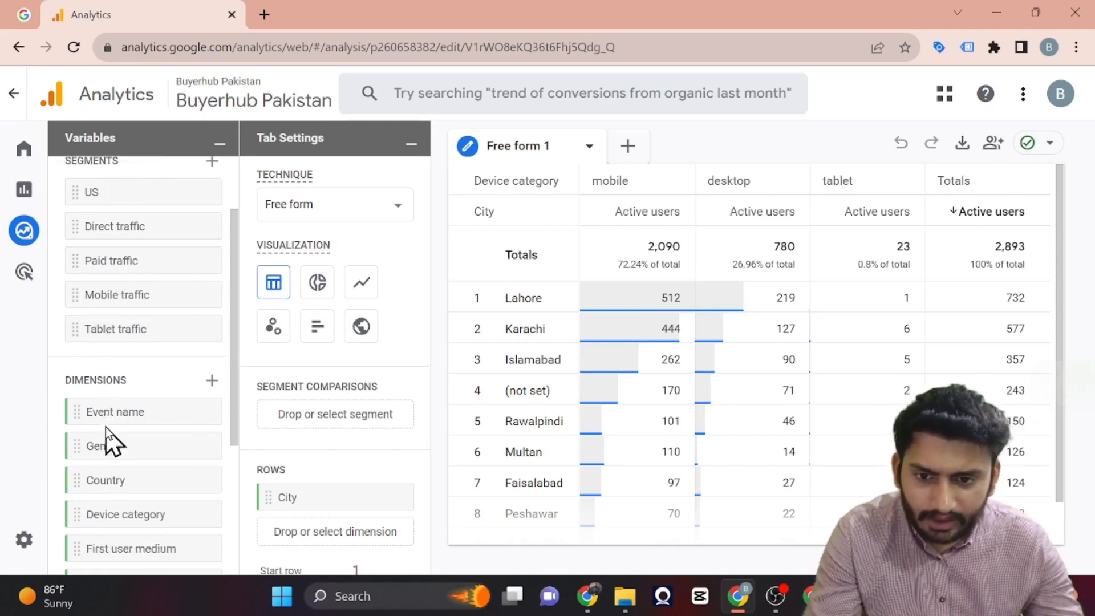
scroll(105, 426, "down", 3)
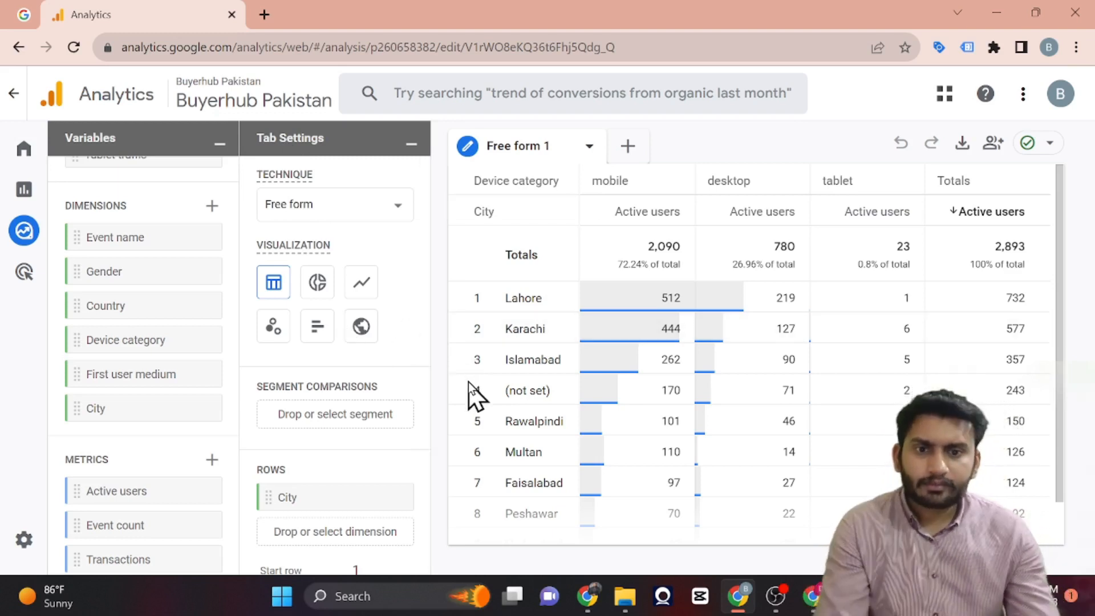
scroll(180, 277, "up", 5)
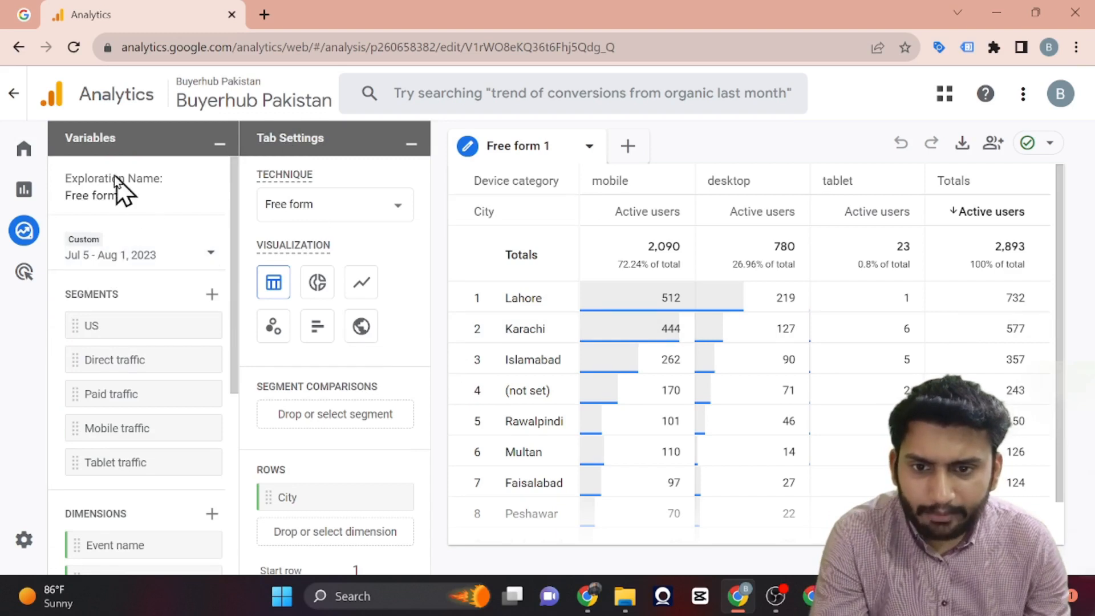
left_click(79, 194)
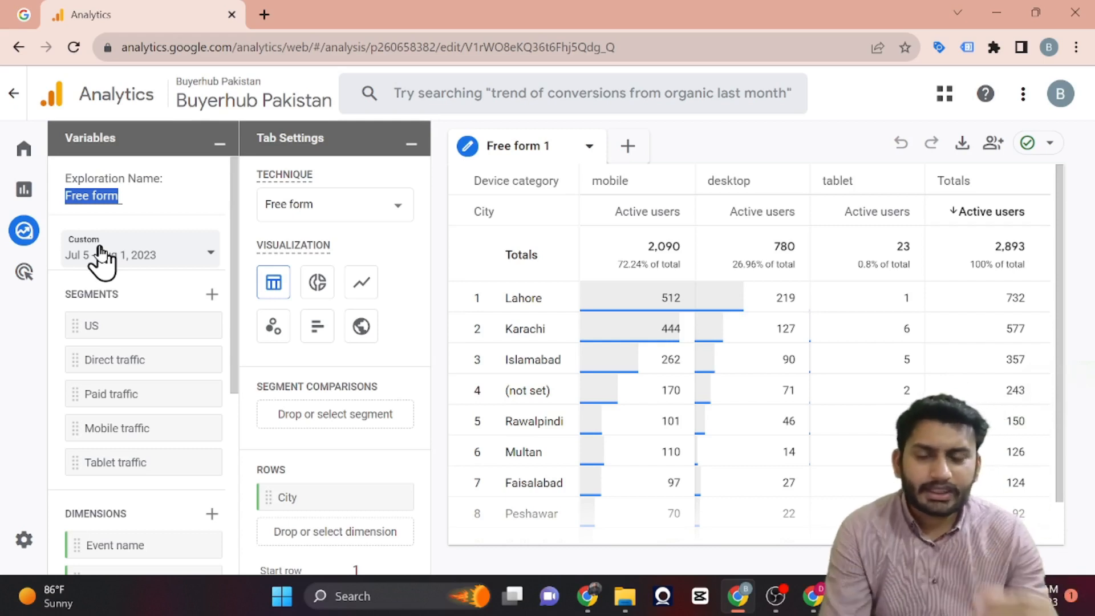
mouse_move(104, 297)
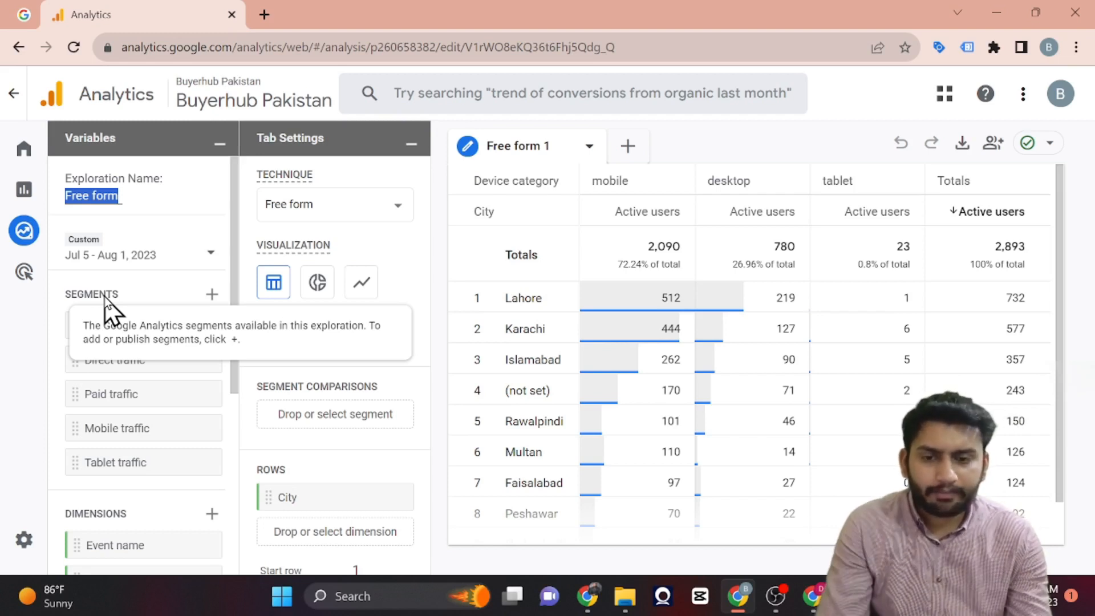
scroll(105, 498, "down", 2)
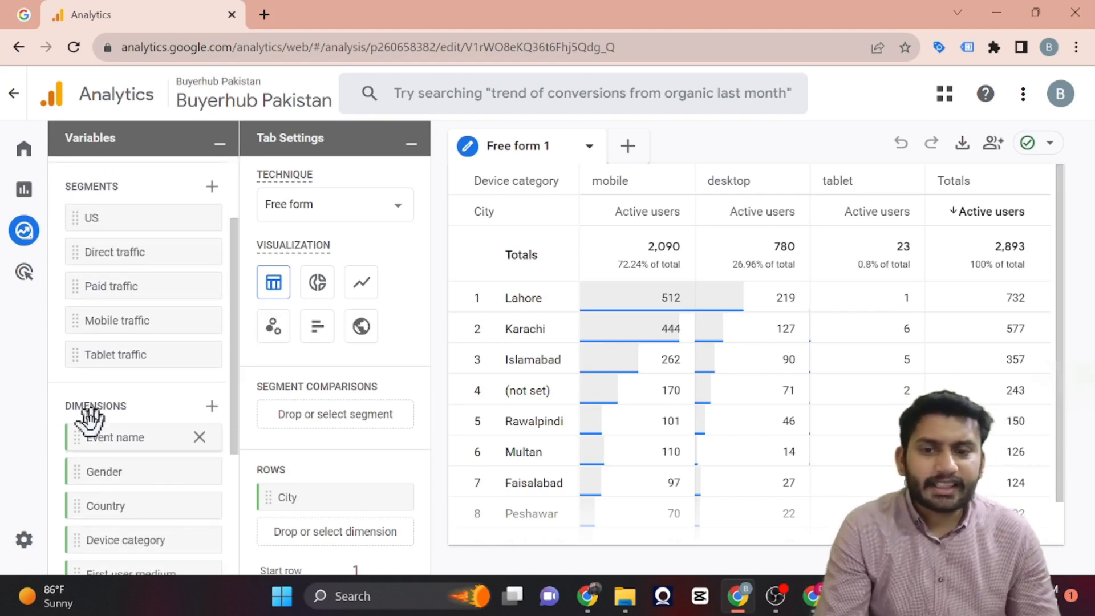
mouse_move(116, 436)
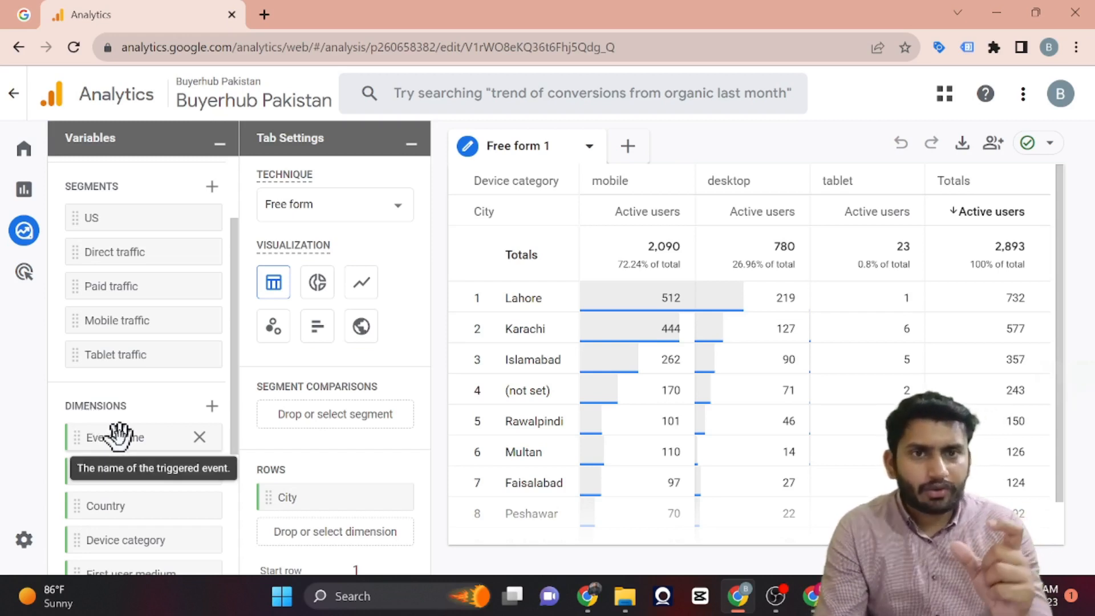
scroll(118, 436, "down", 4)
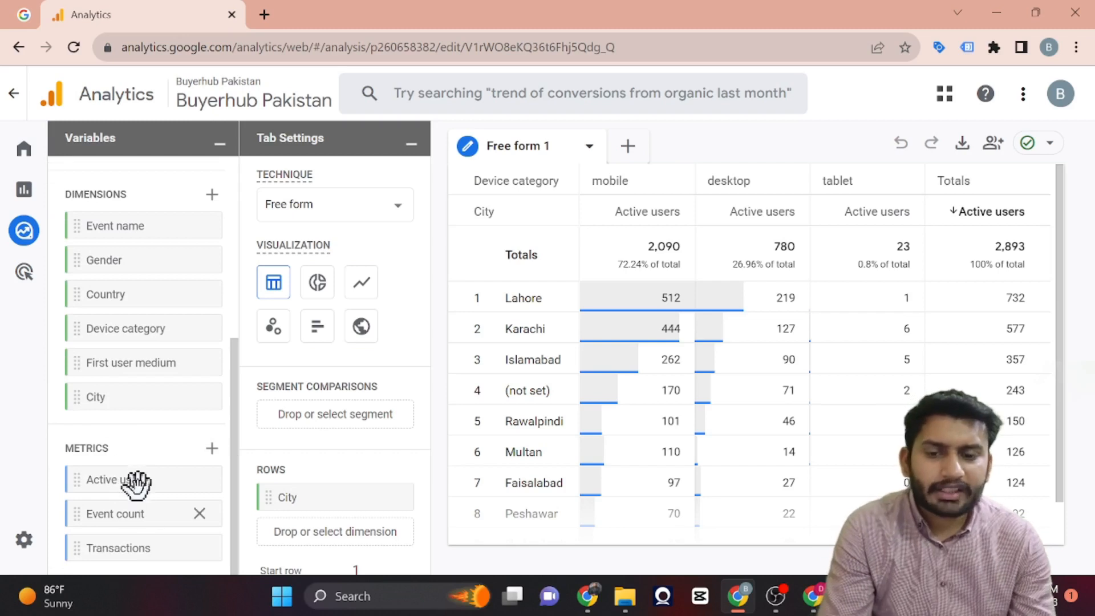
mouse_move(131, 512)
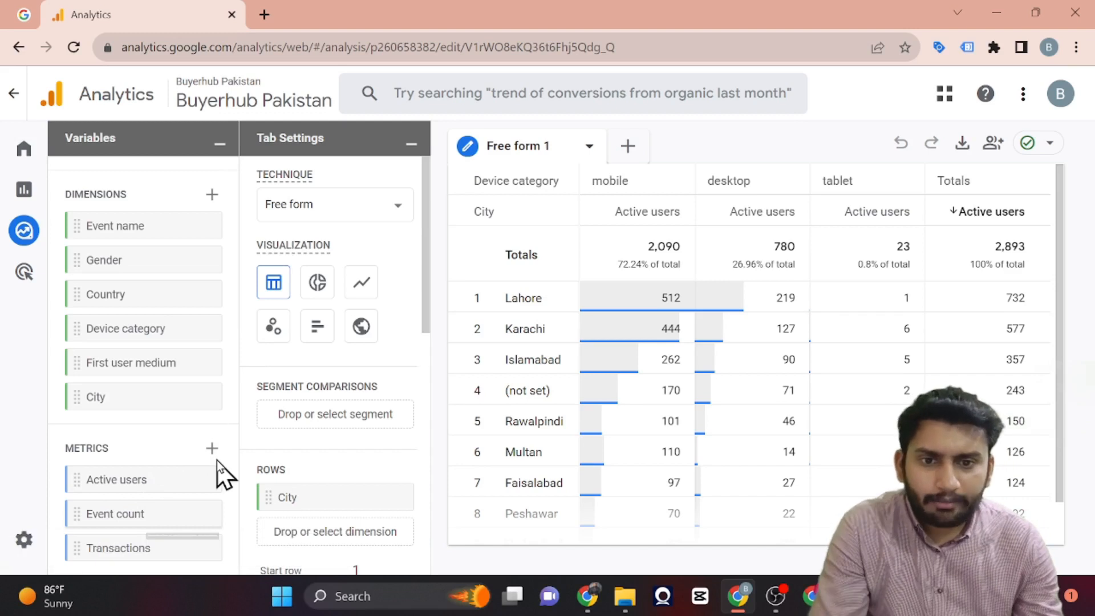
scroll(150, 397, "up", 6)
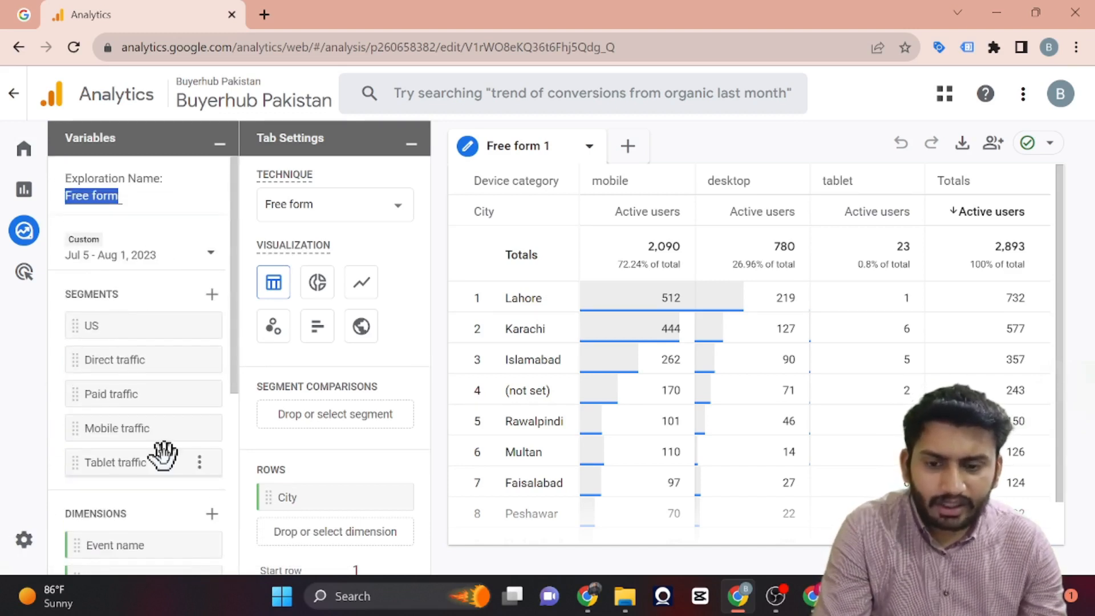
scroll(162, 453, "down", 3)
scroll(165, 460, "up", 3)
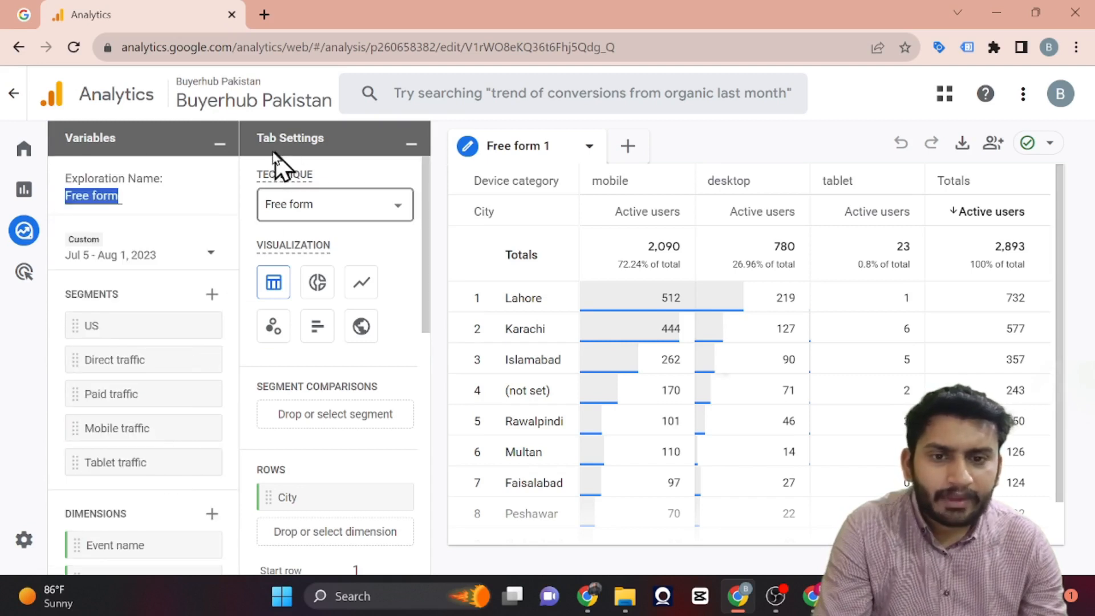
Step: Check the available segment comparisons and add Country as a second row dimension below City
mouse_move(308, 188)
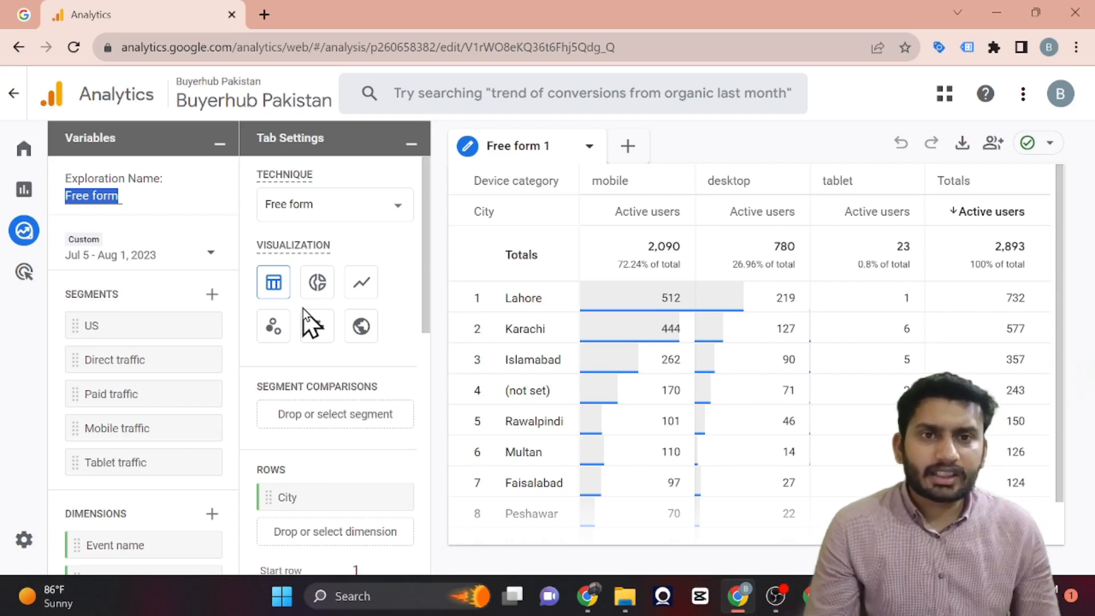
scroll(313, 312, "down", 2)
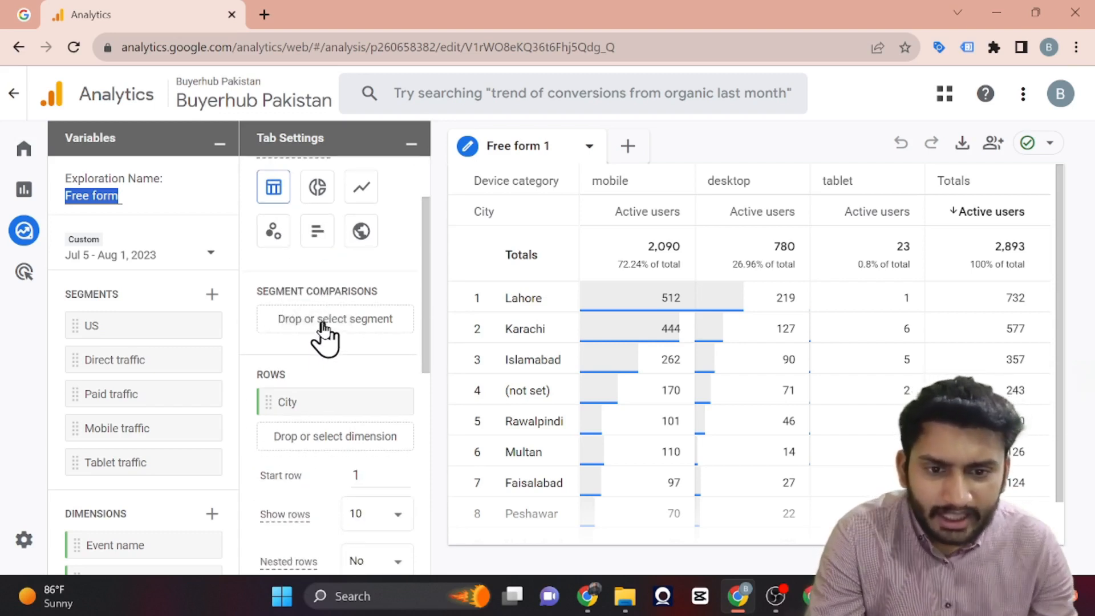
left_click(323, 324)
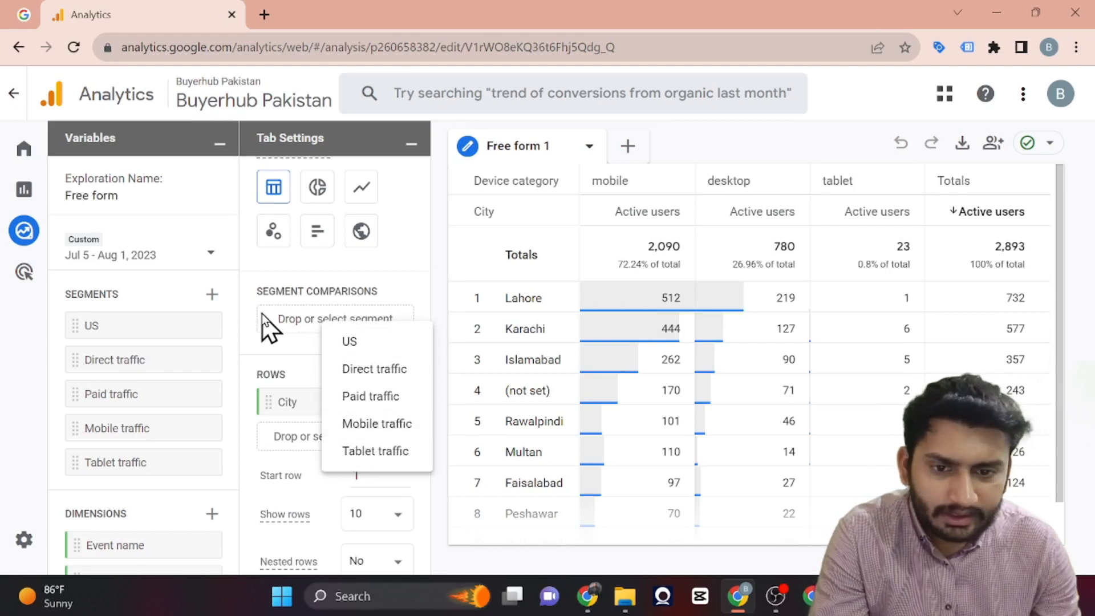
scroll(282, 336, "down", 2)
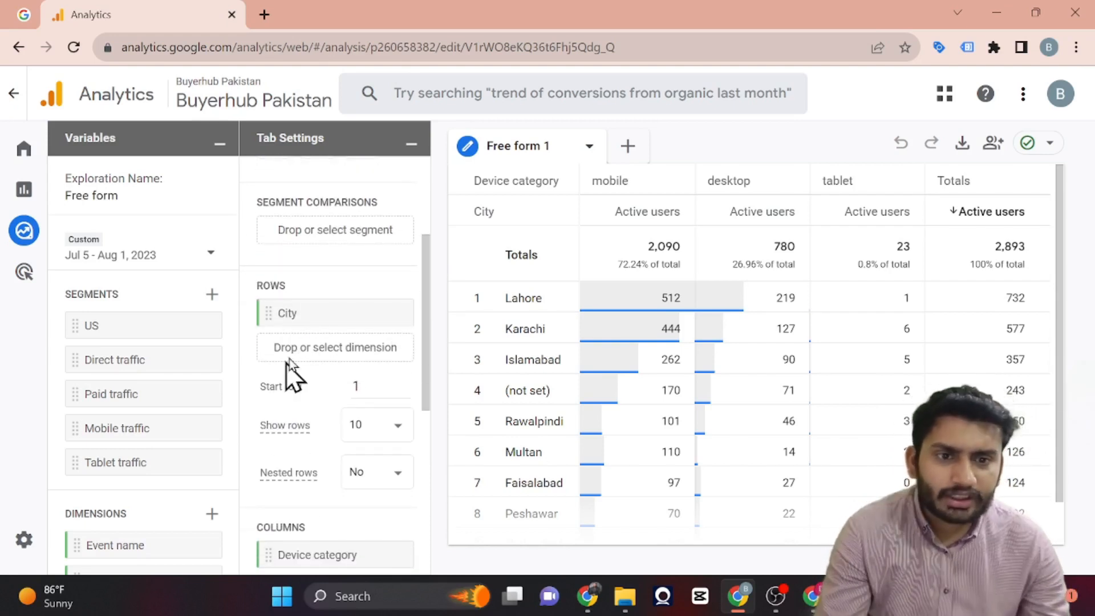
left_click(319, 355)
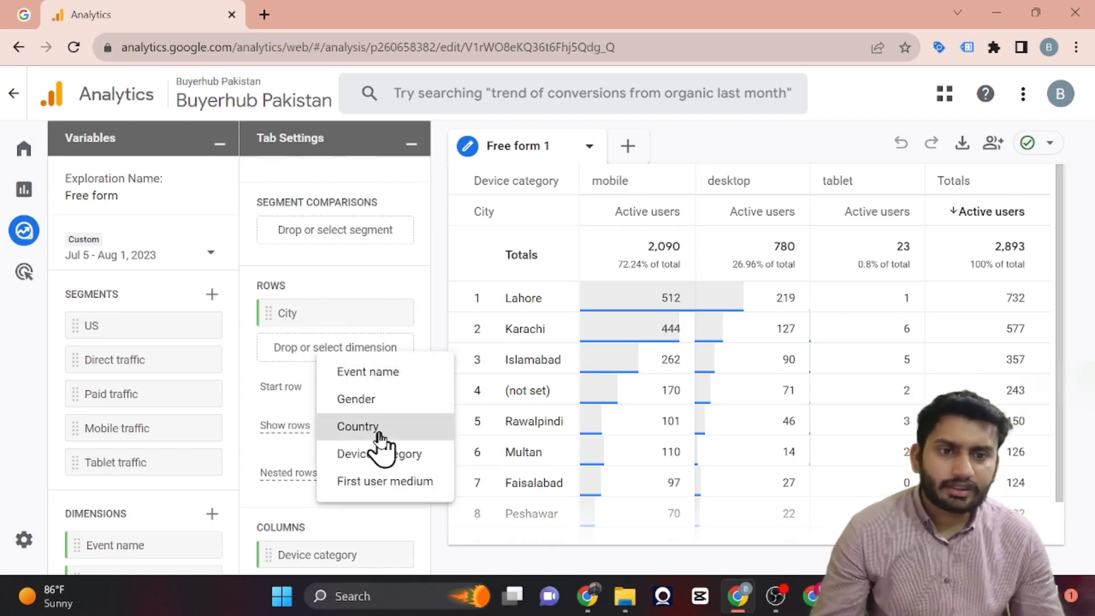
left_click(358, 427)
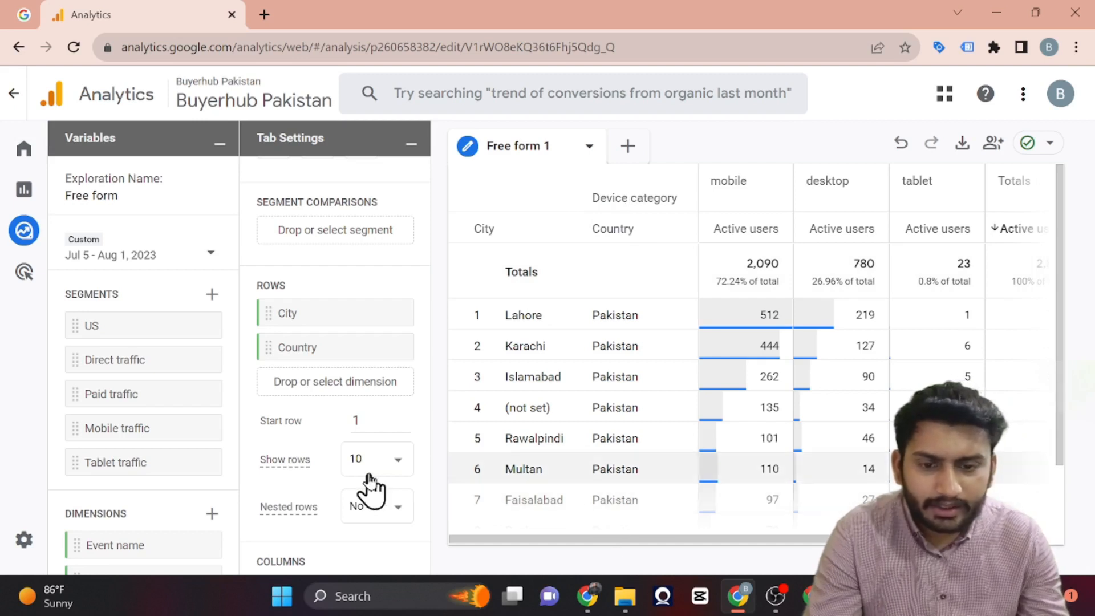
Step: Examine the row, column, value and filter settings alongside the resulting city and country table
scroll(371, 489, "down", 3)
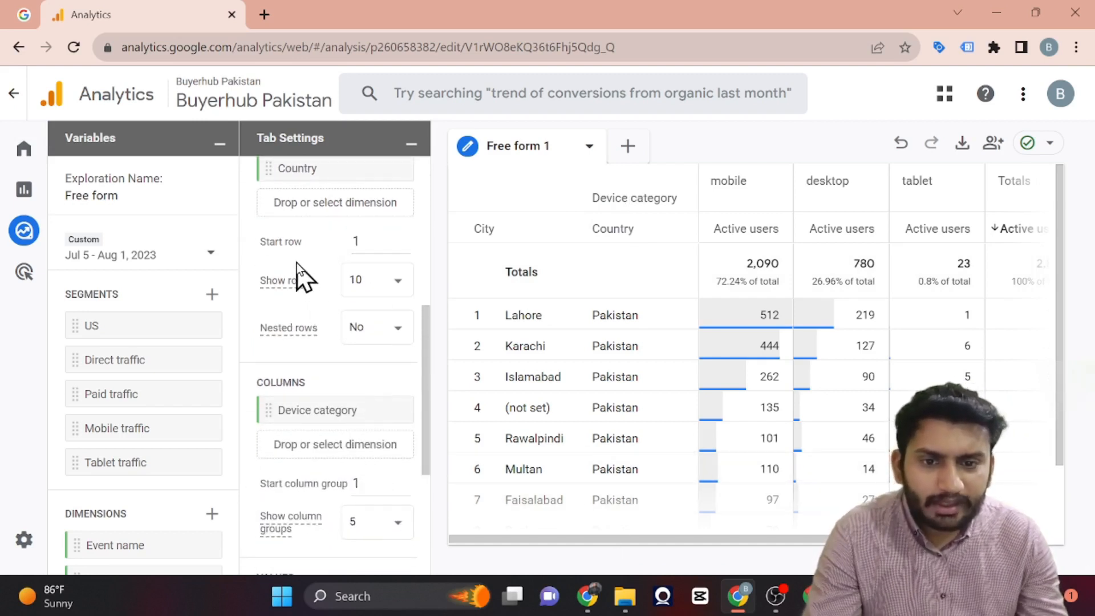
mouse_move(297, 264)
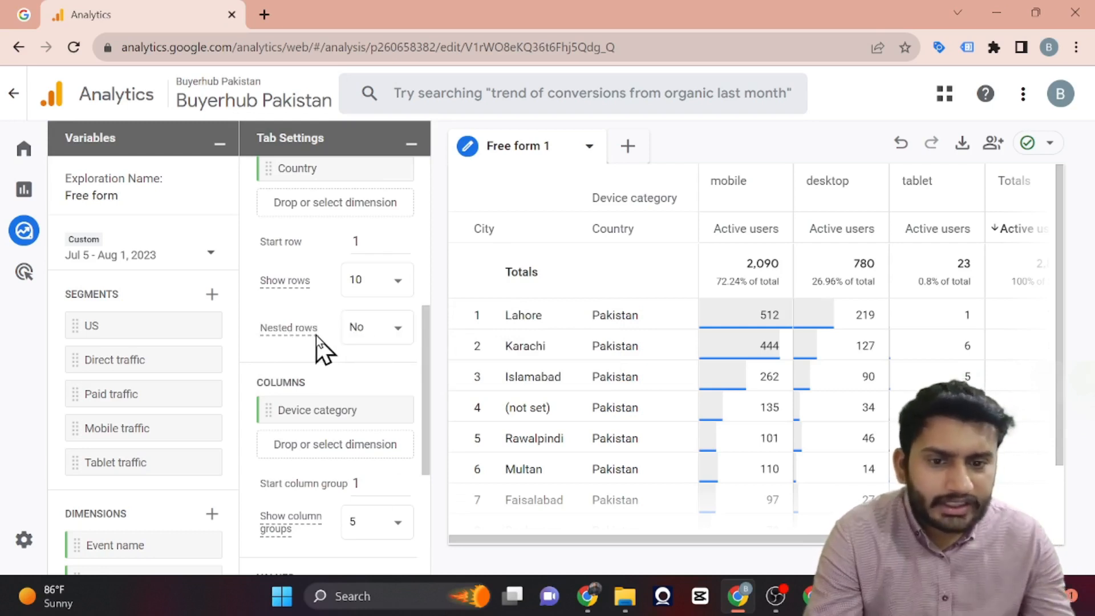
mouse_move(316, 334)
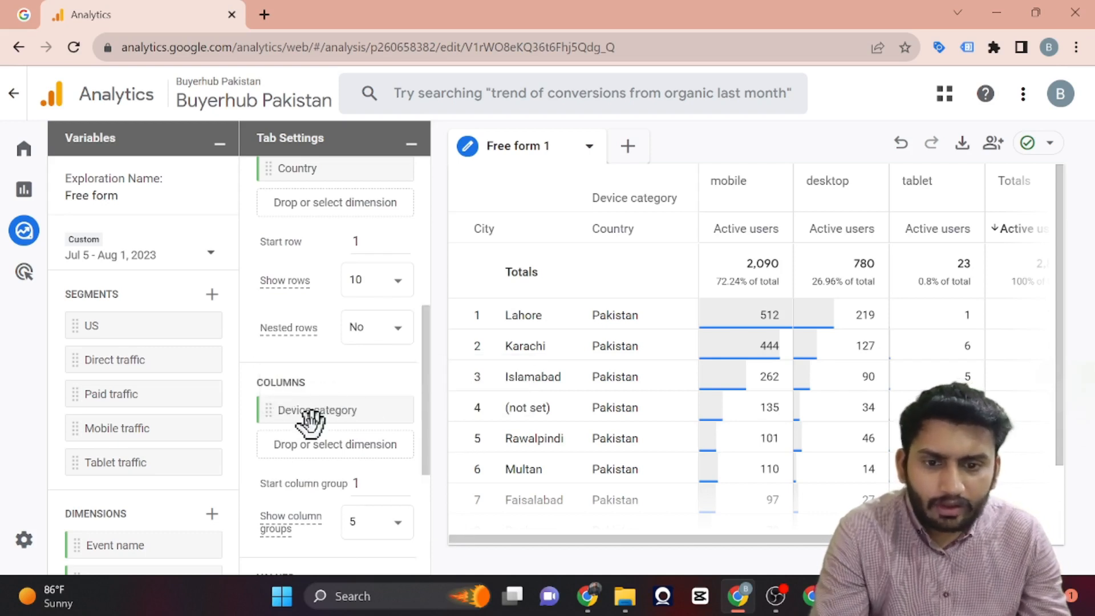
mouse_move(349, 416)
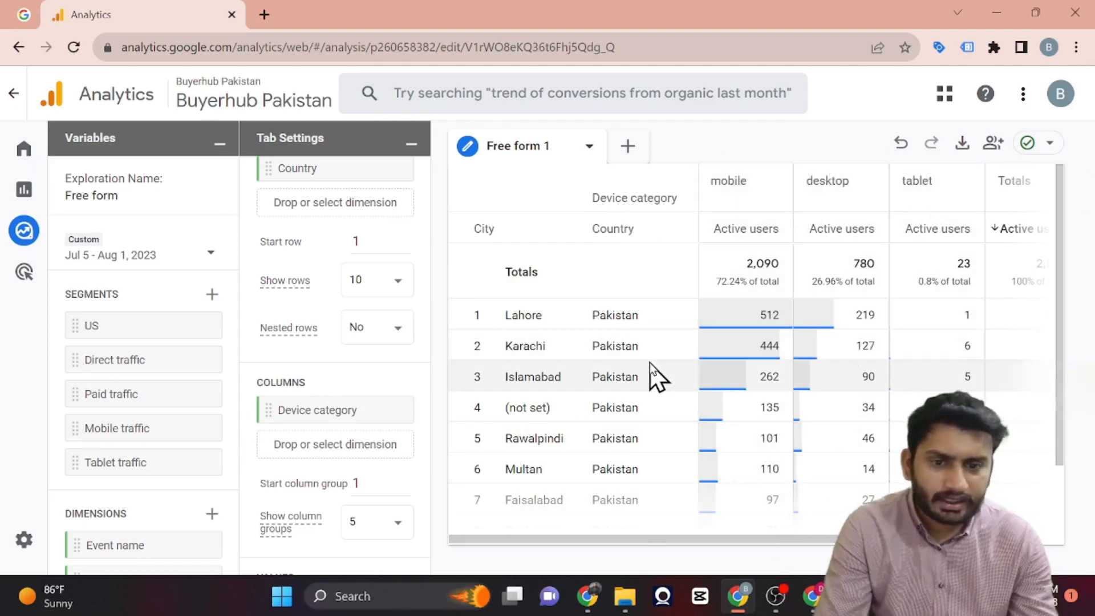
scroll(349, 471, "down", 3)
scroll(349, 471, "down", 2)
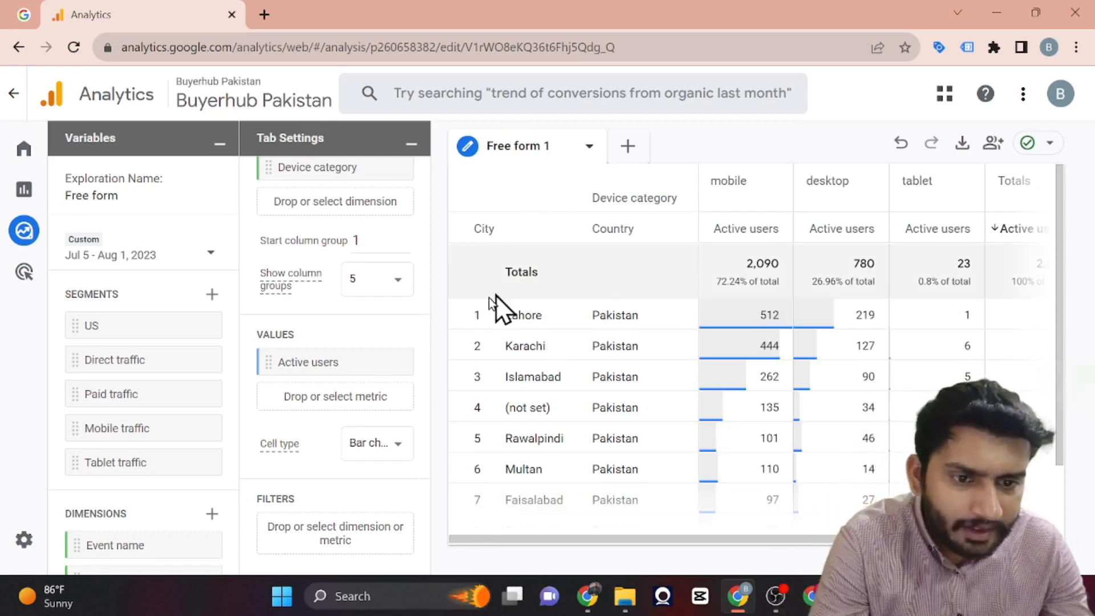
scroll(333, 303, "up", 4)
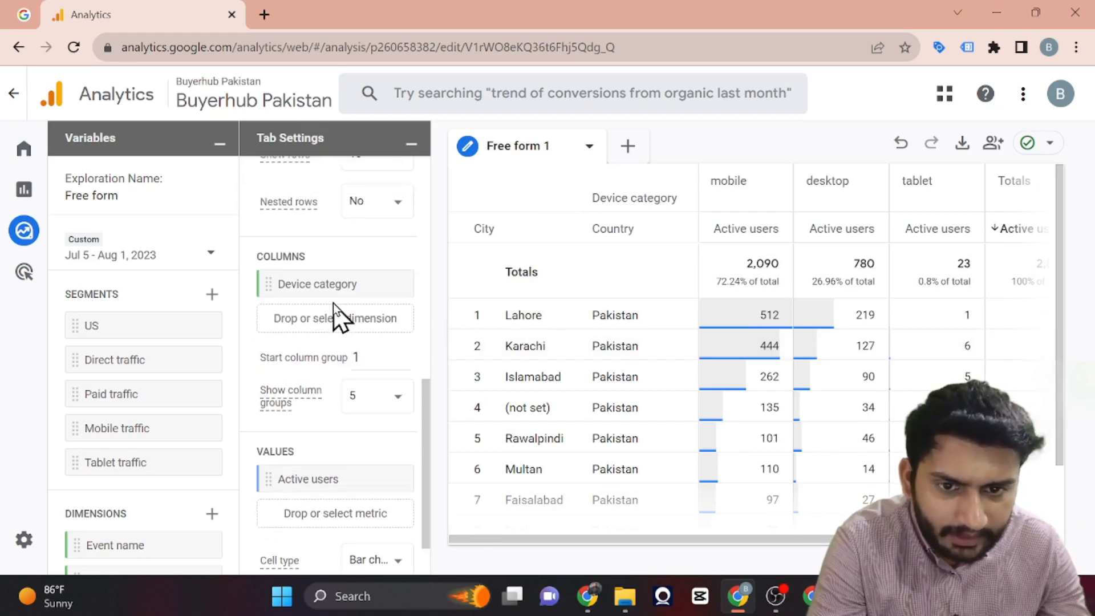
scroll(361, 316, "up", 2)
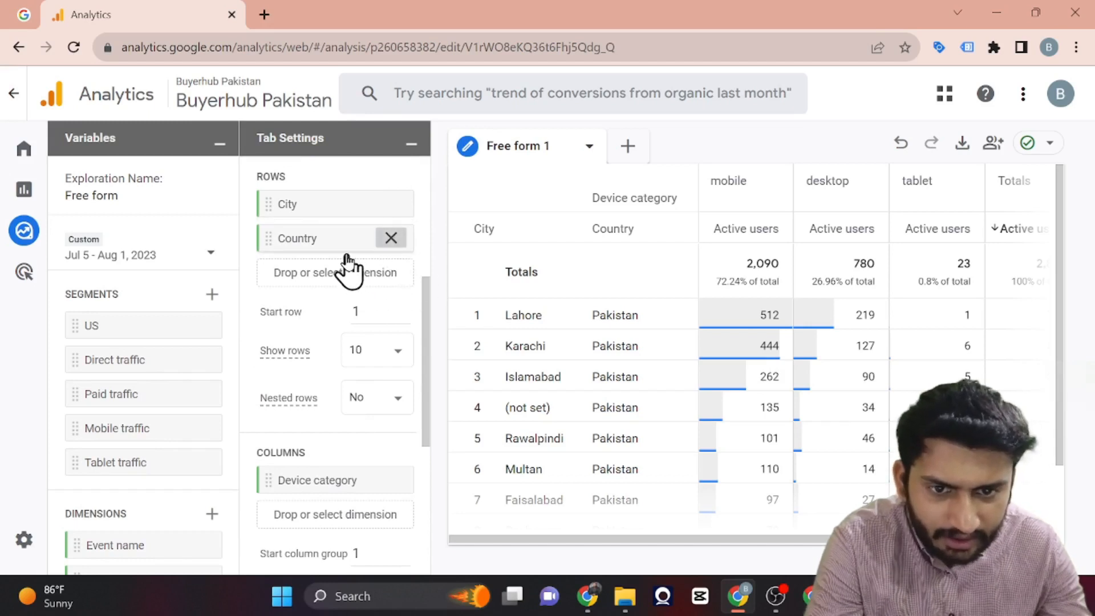
Step: Remove Country from the row dimensions so that only City breaks down the table rows
left_click(391, 238)
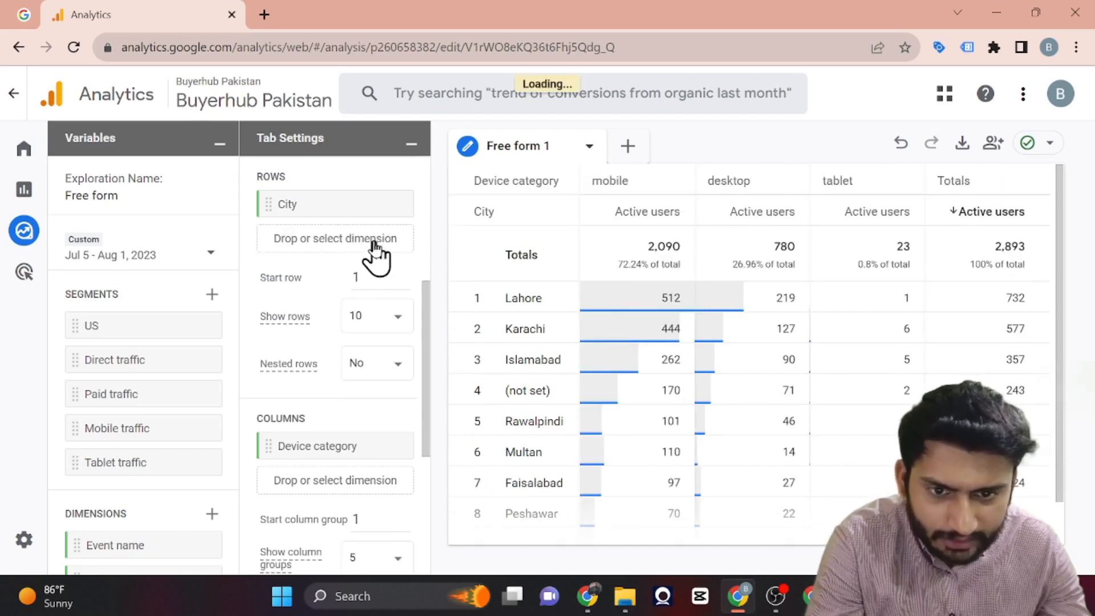
left_click(375, 242)
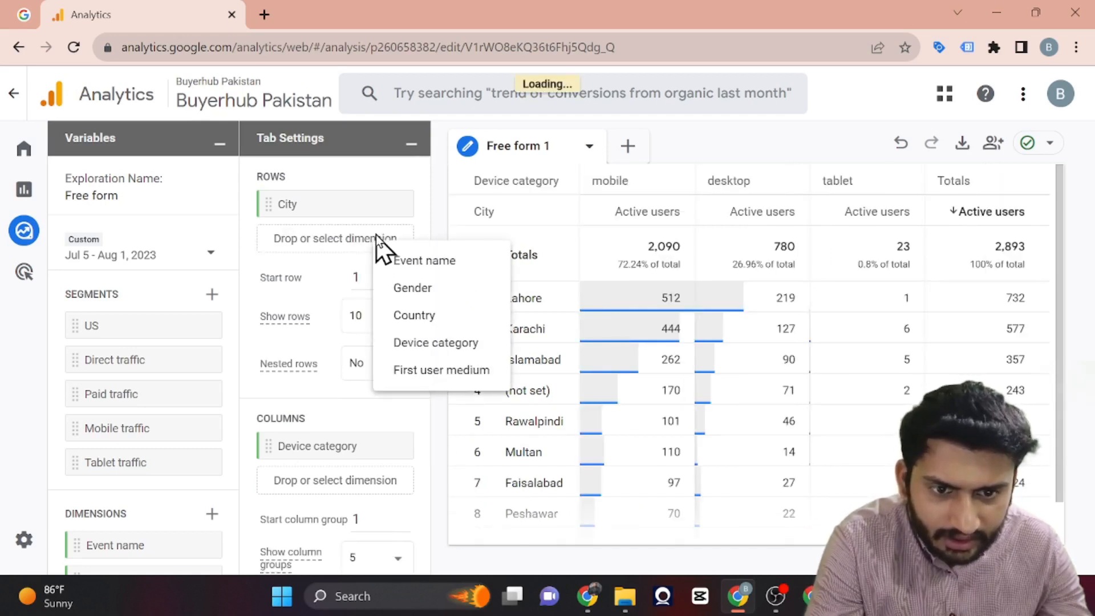
left_click(371, 486)
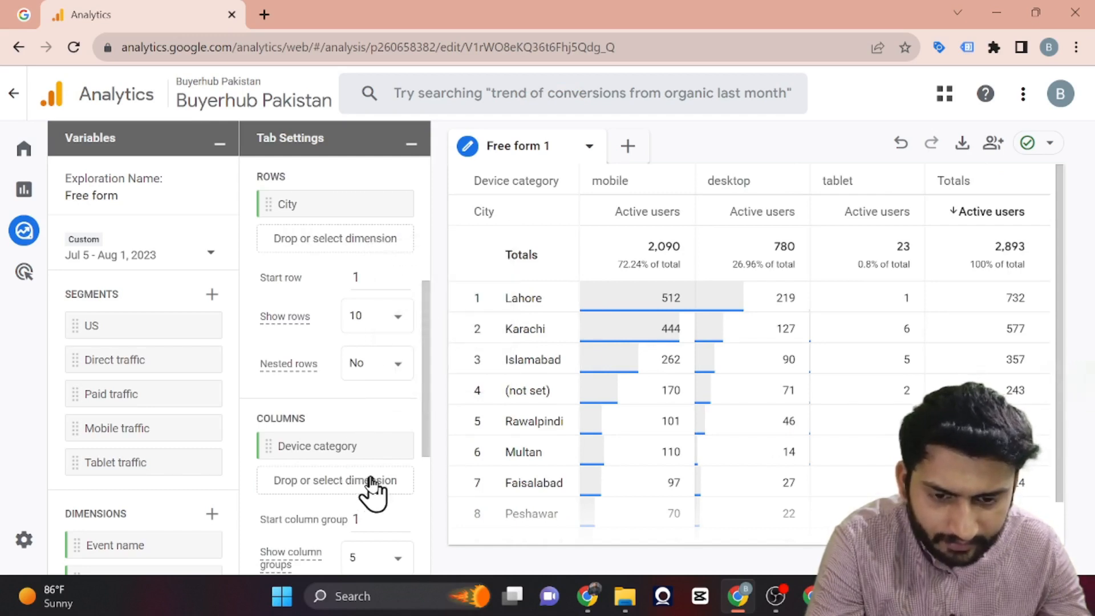
Step: Add Event name as a second column dimension below Device category
scroll(374, 489, "down", 1)
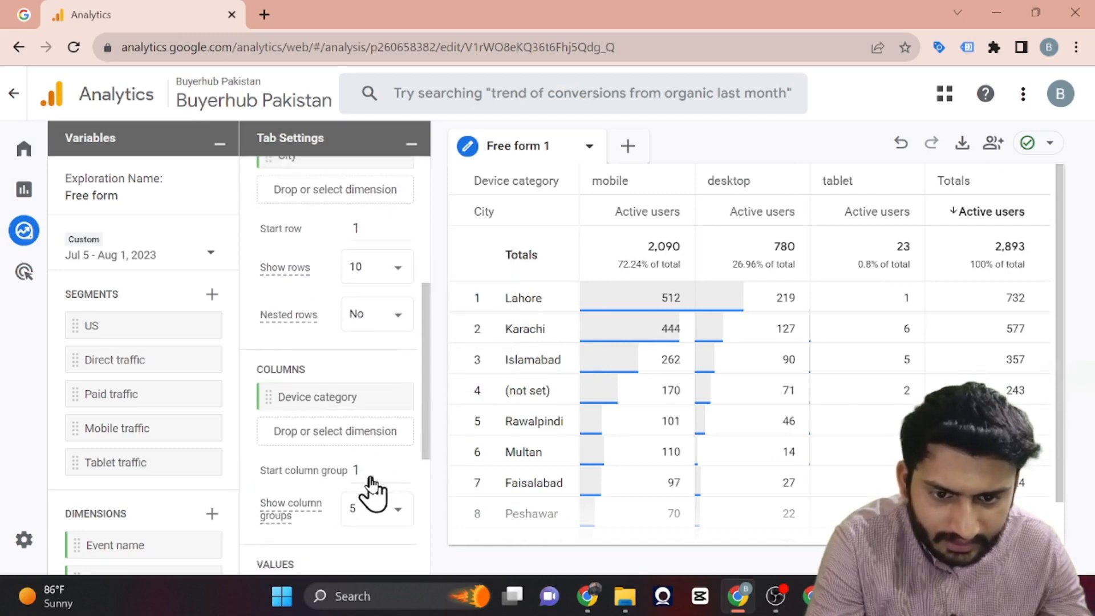
left_click(378, 432)
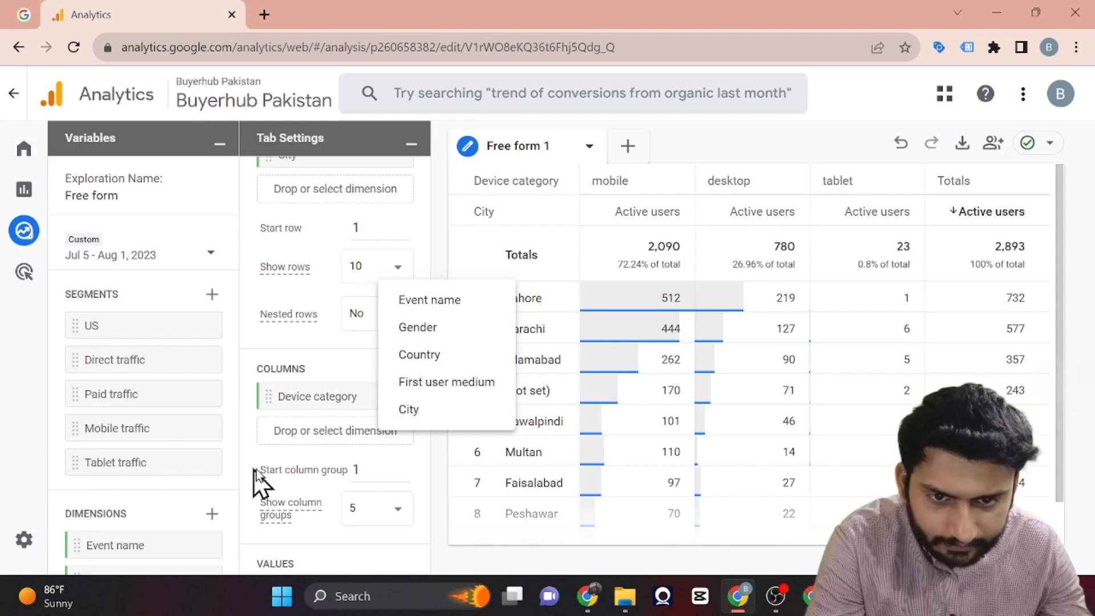
left_click(419, 327)
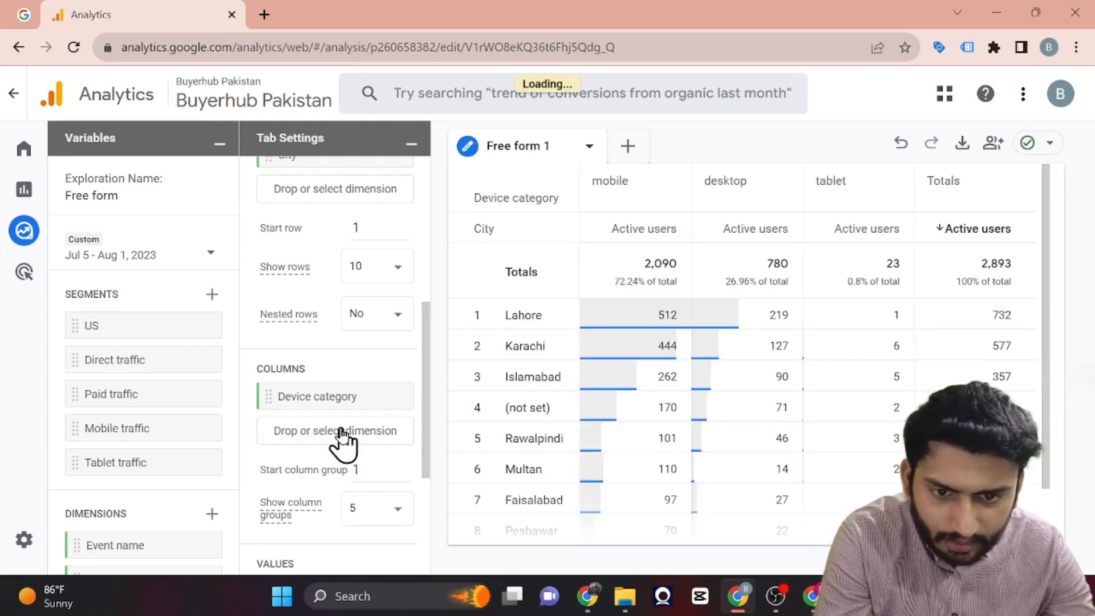
left_click(343, 432)
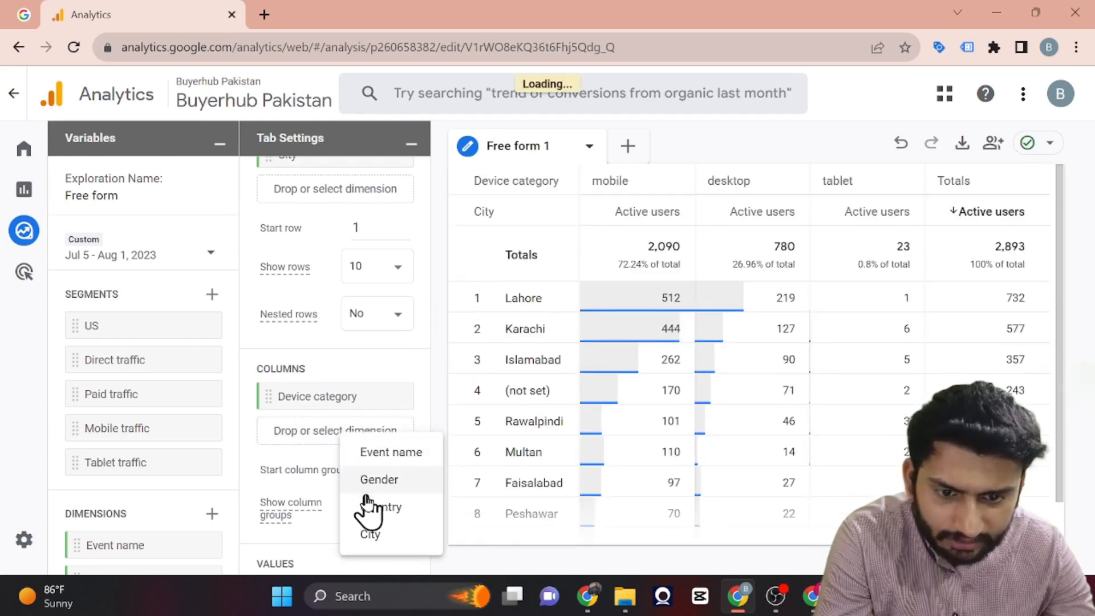
left_click(400, 453)
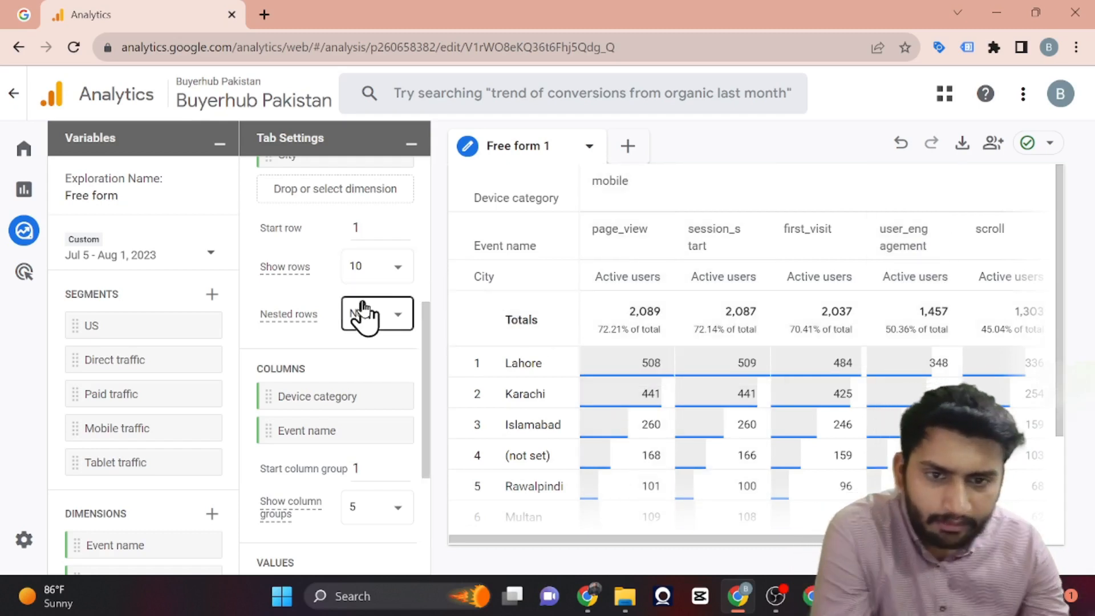
Step: Add First user medium as a second row dimension below City
scroll(363, 315, "up", 3)
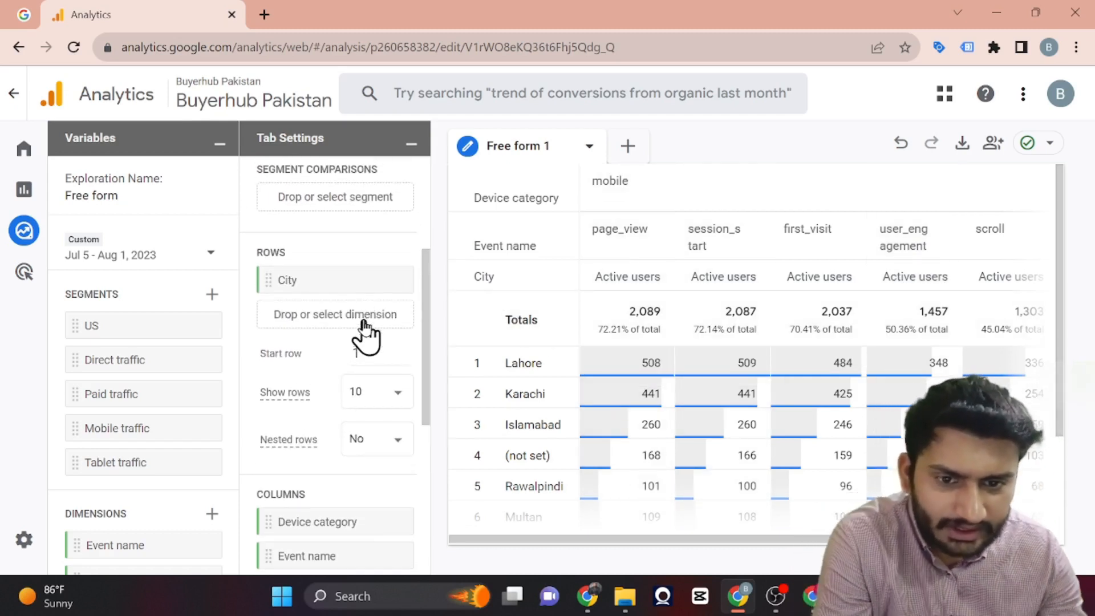
left_click(364, 321)
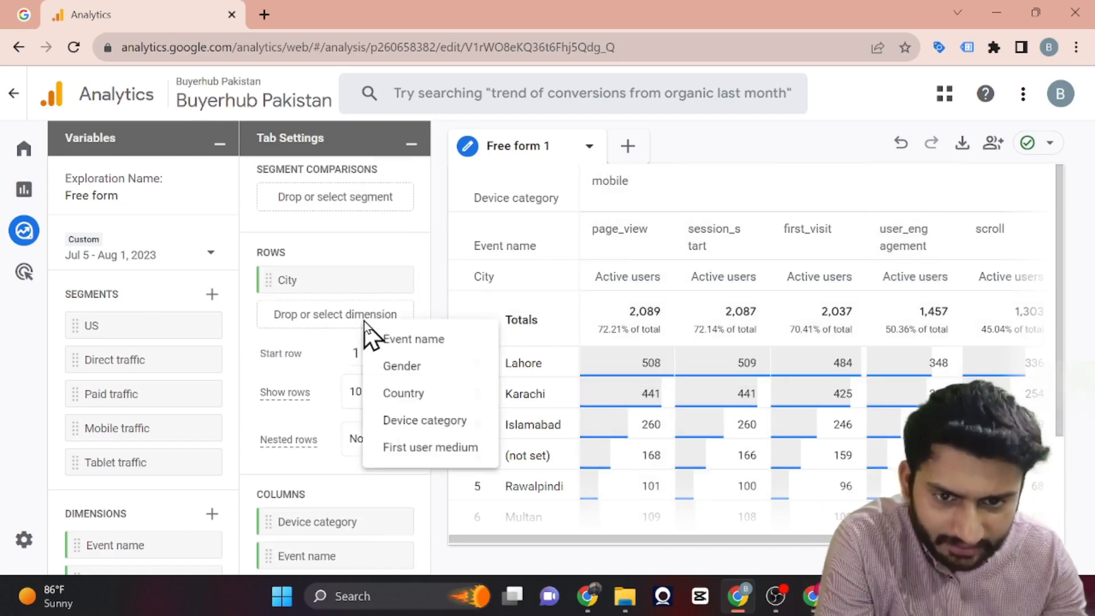
left_click(399, 449)
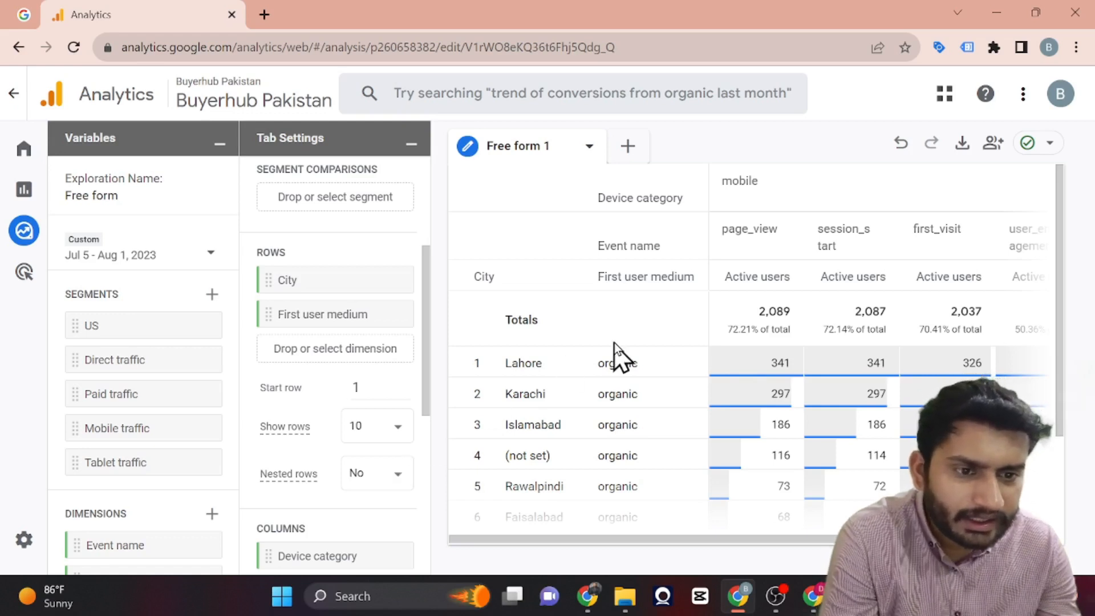
Step: Examine the First user medium heading and the Active users columns under the mobile page_view, session_start and first_visit events
triple_click(647, 276)
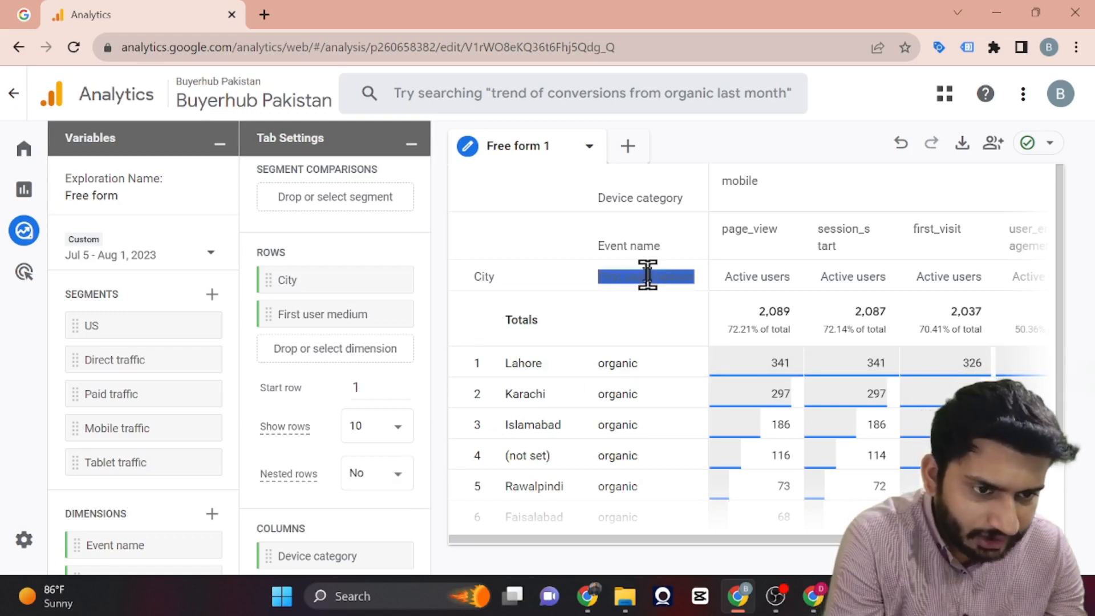
triple_click(739, 273)
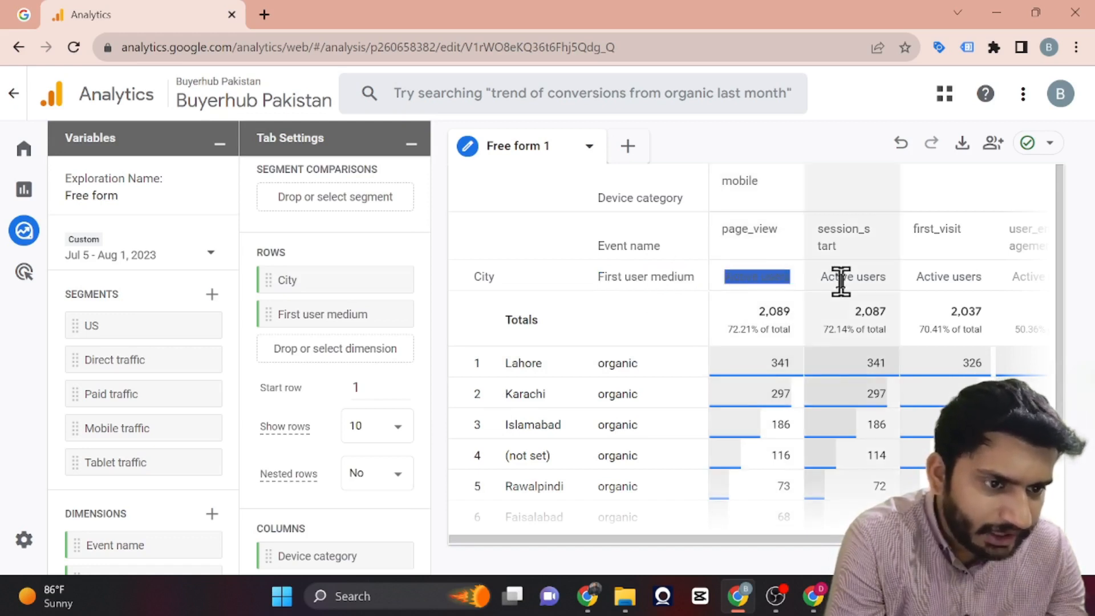
triple_click(839, 278)
triple_click(935, 280)
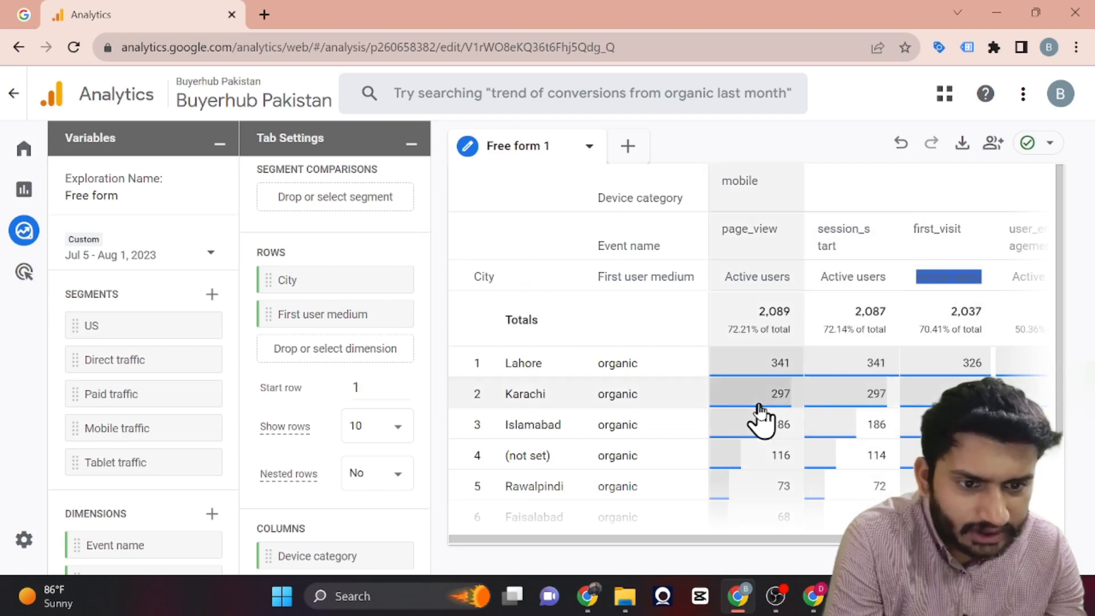
Step: Replace First user medium with Device category as the second row dimension and retry loading the table data
scroll(310, 239, "up", 4)
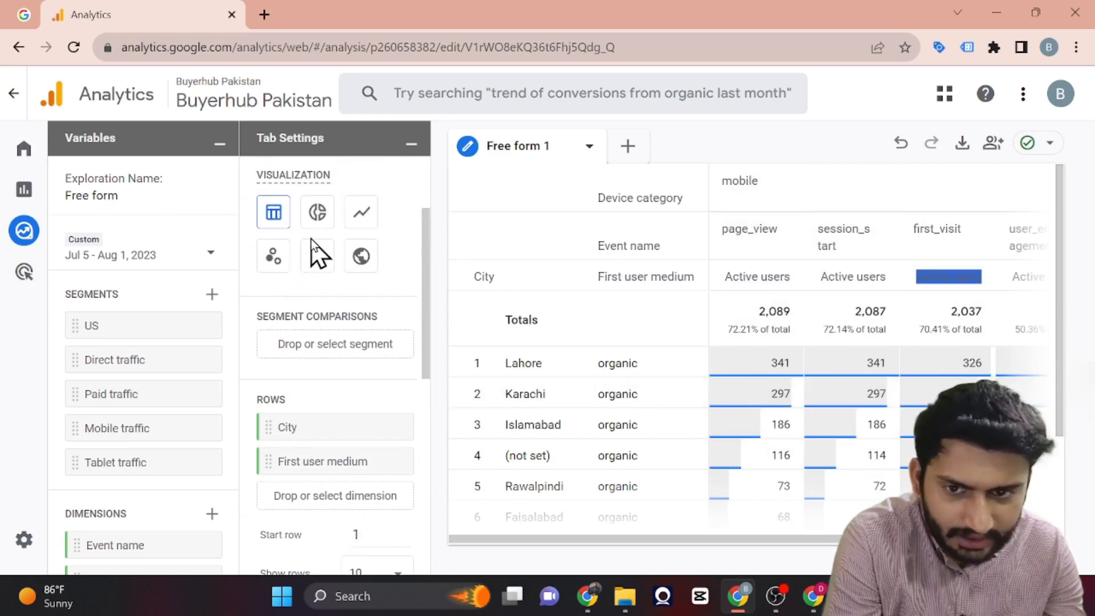
scroll(310, 238, "down", 3)
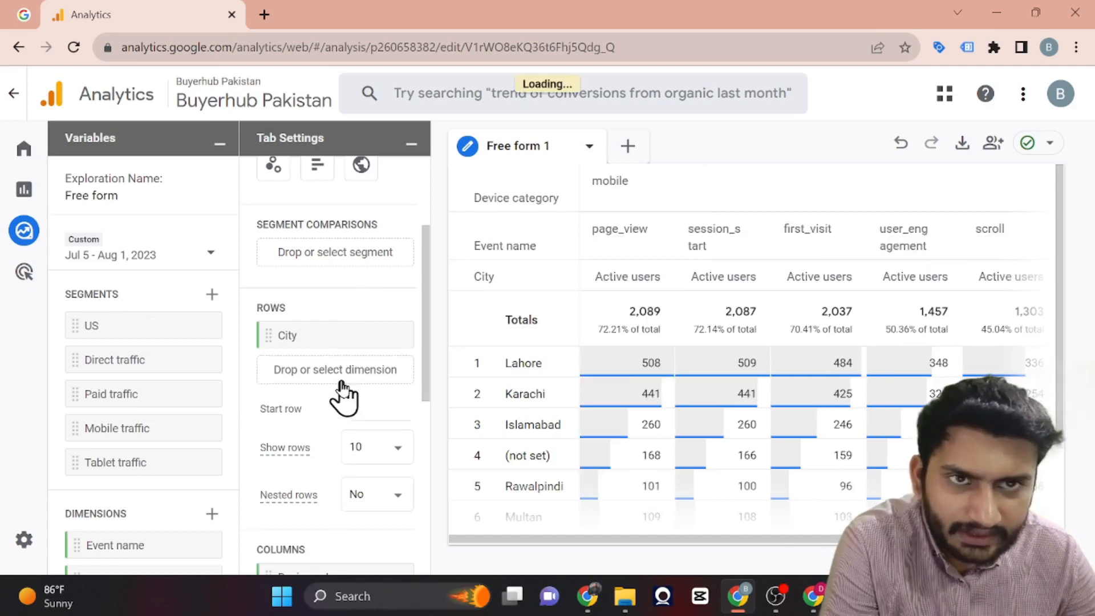
left_click(347, 377)
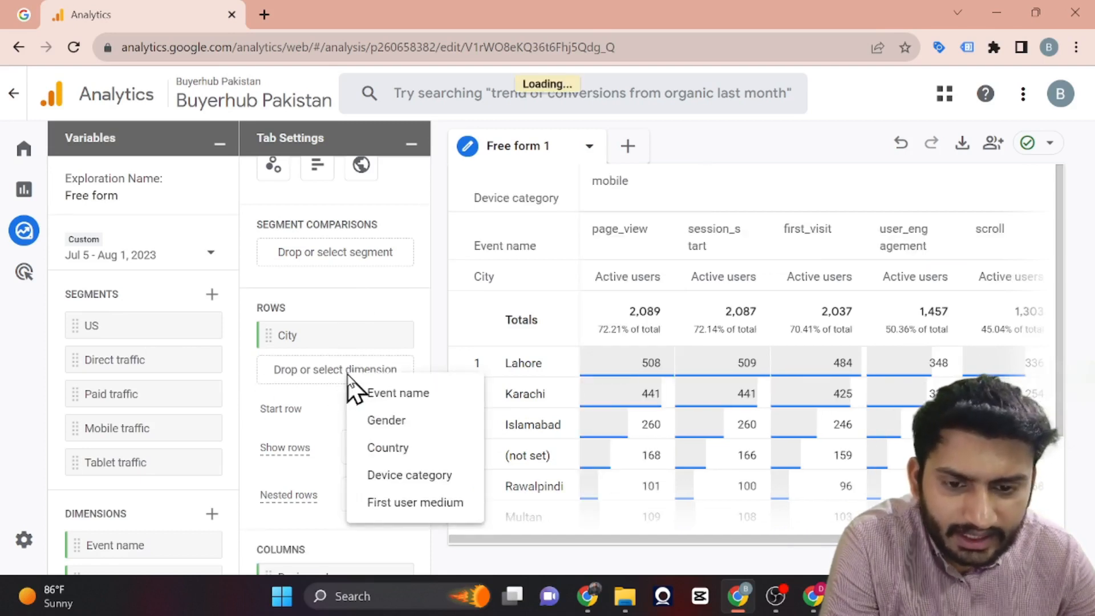
left_click(392, 481)
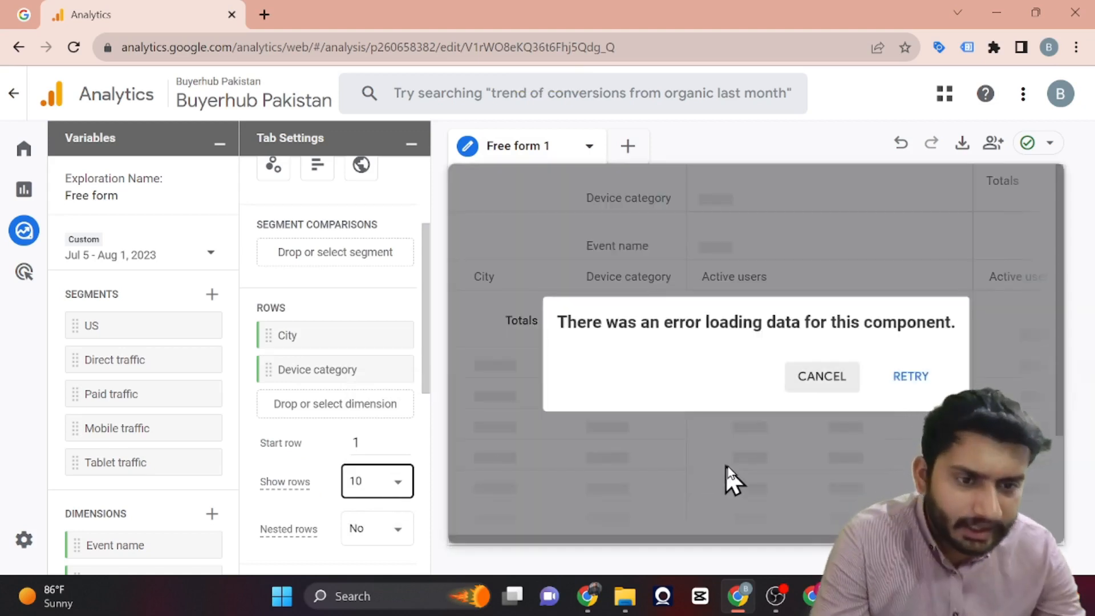
left_click(912, 377)
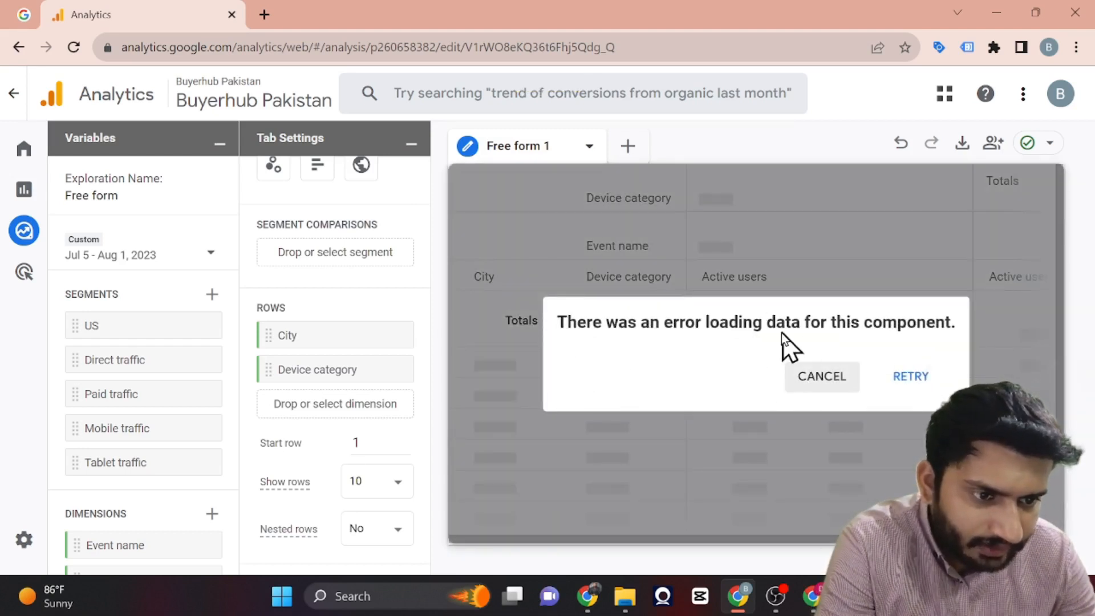
left_click(824, 378)
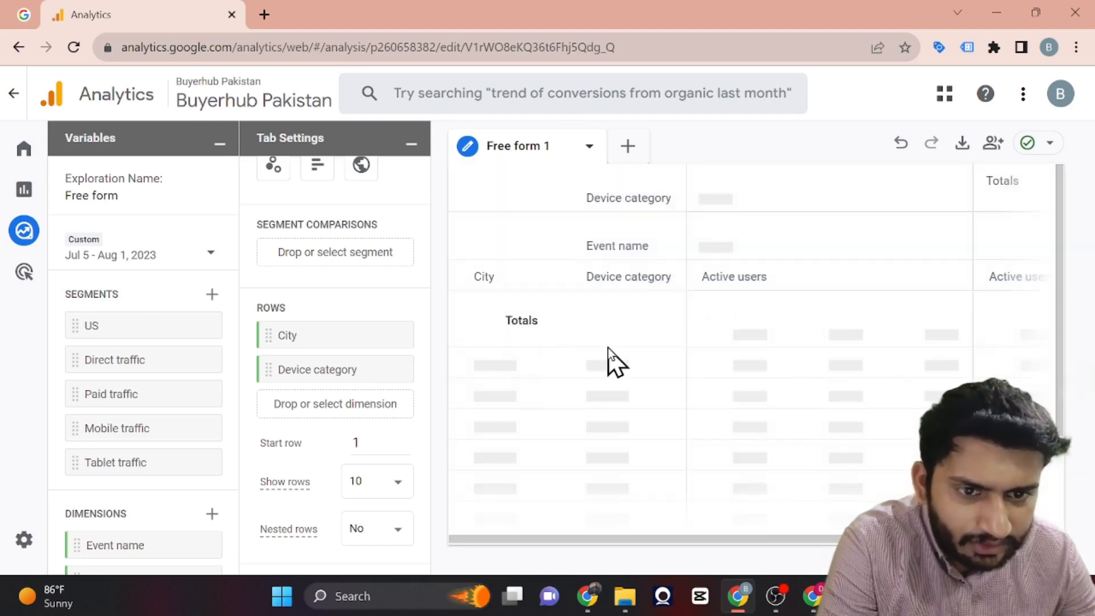
Step: Add Transactions and Event count to the table's values alongside Active users
scroll(322, 402, "down", 5)
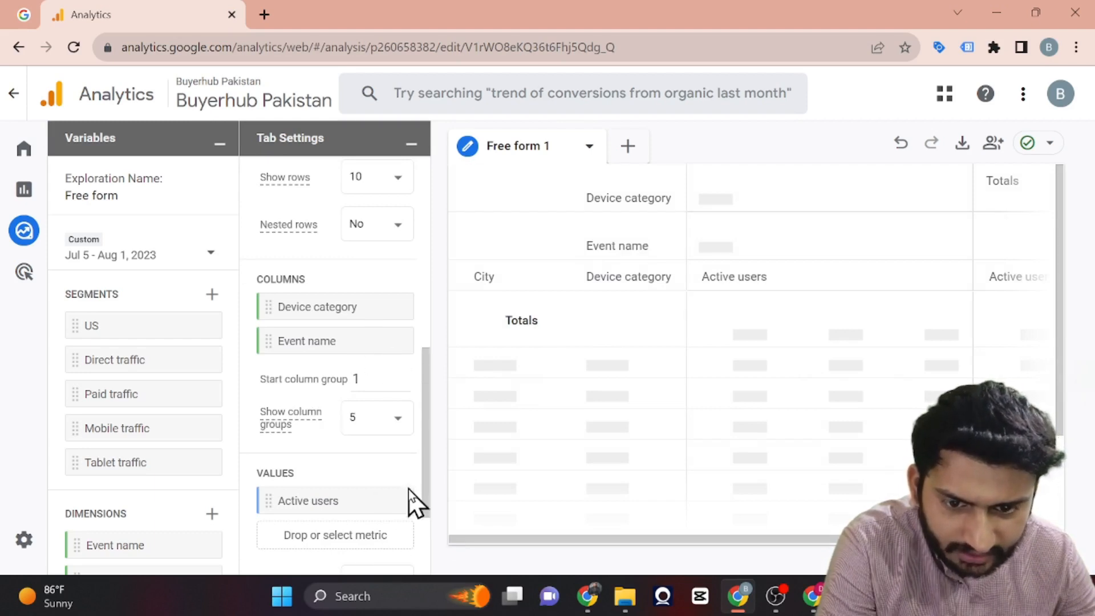
scroll(399, 509, "down", 2)
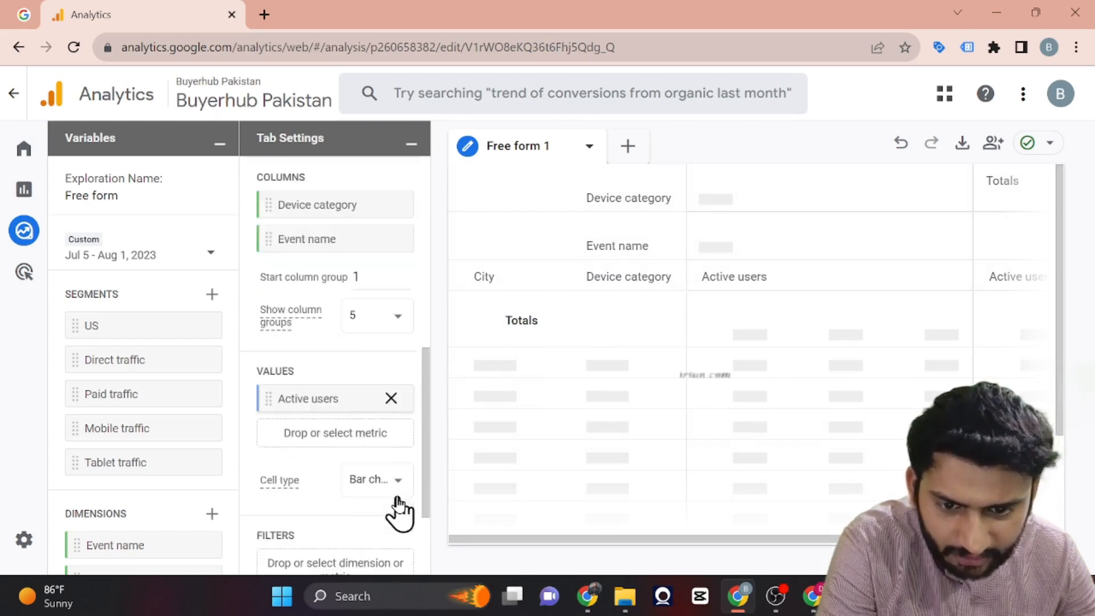
scroll(400, 502, "down", 1)
left_click(392, 394)
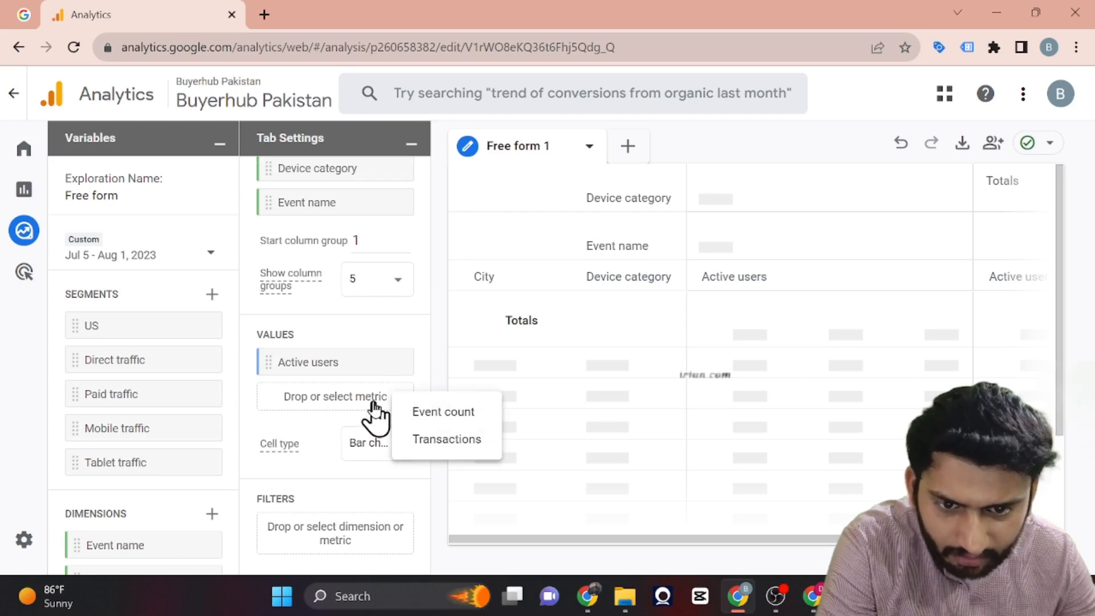
left_click(441, 439)
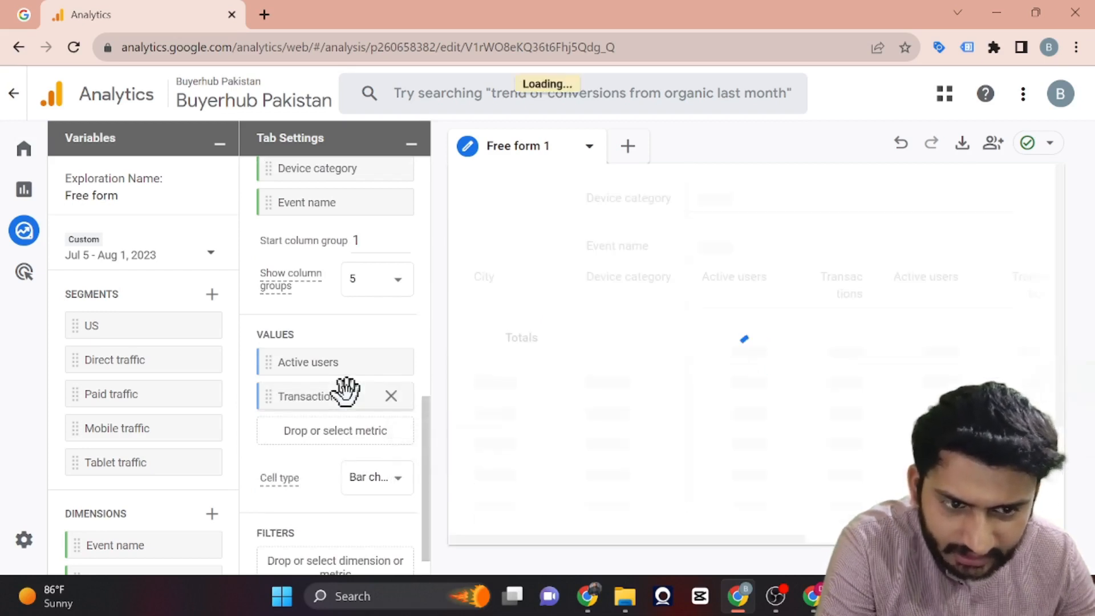
left_click(337, 442)
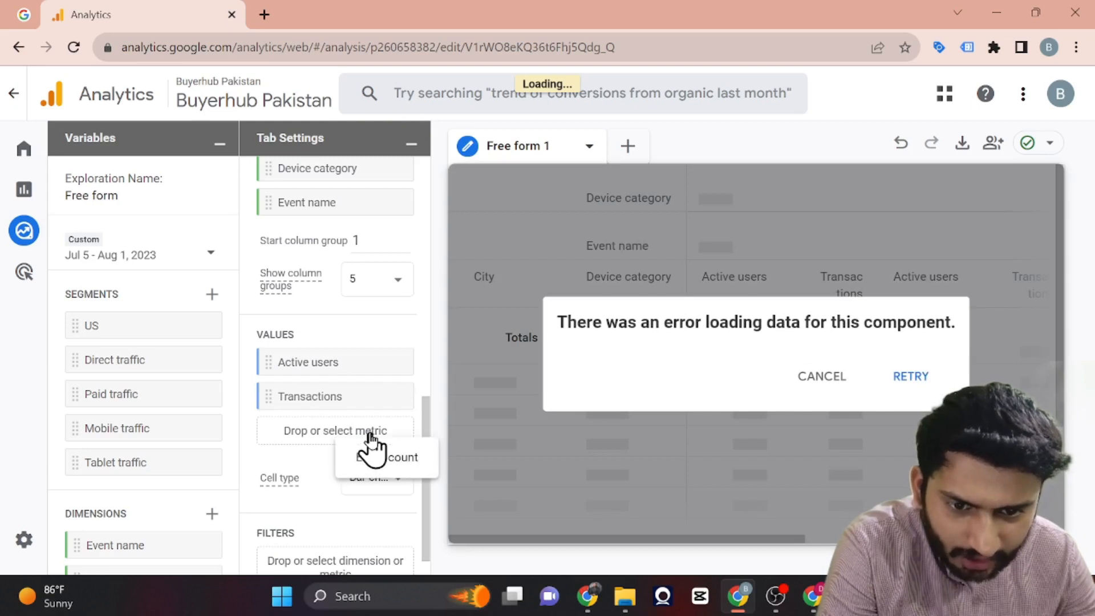
left_click(814, 376)
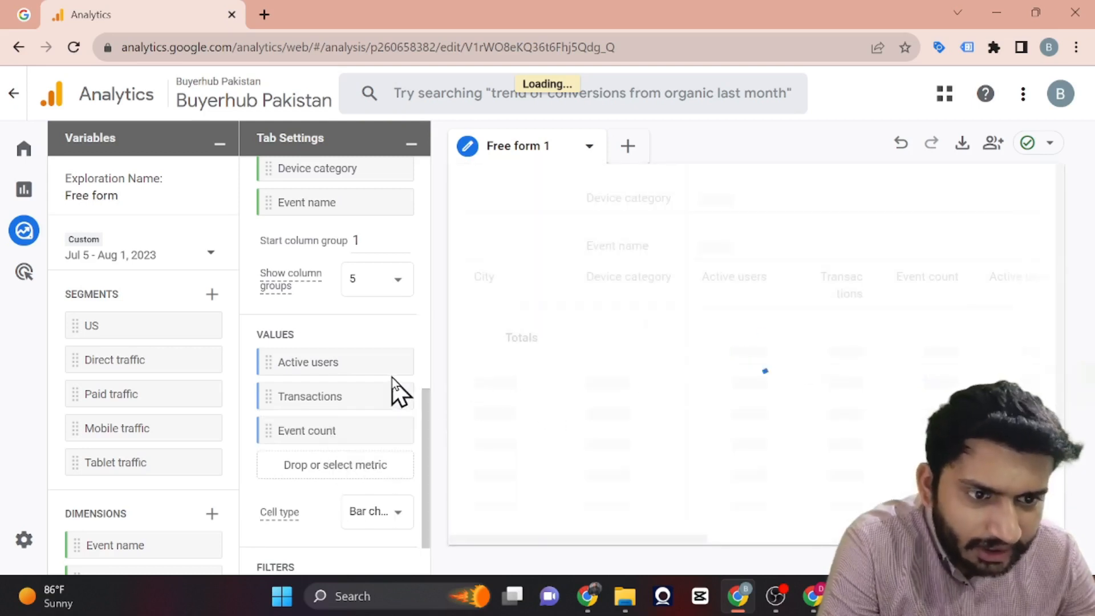
Step: Dismiss the data loading error and remove Transactions and Event count from the table's values
scroll(394, 381, "up", 2)
scroll(392, 378, "up", 3)
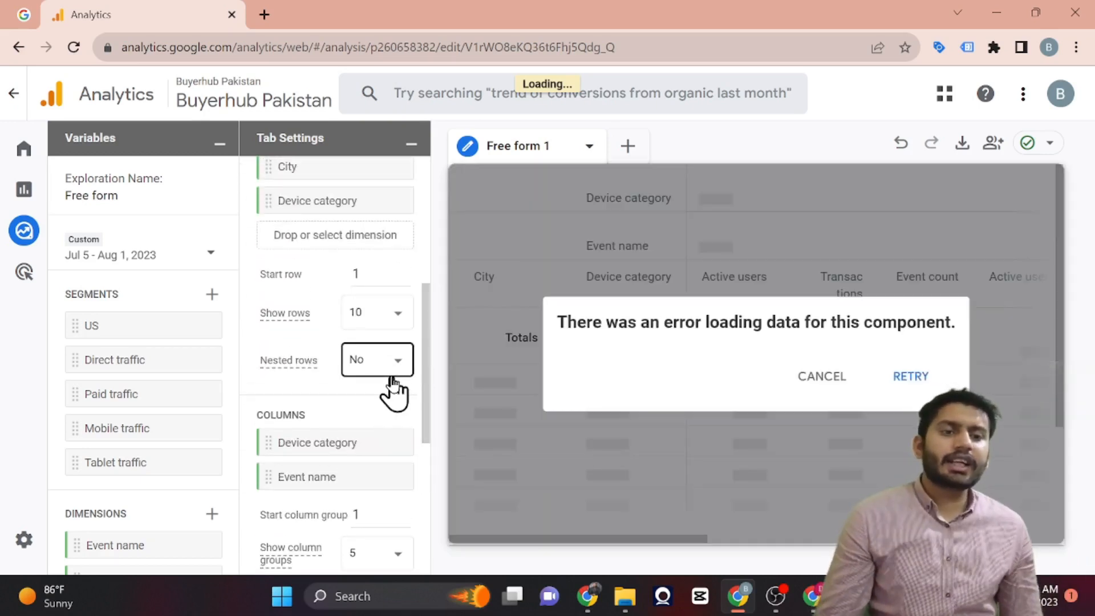
left_click(827, 378)
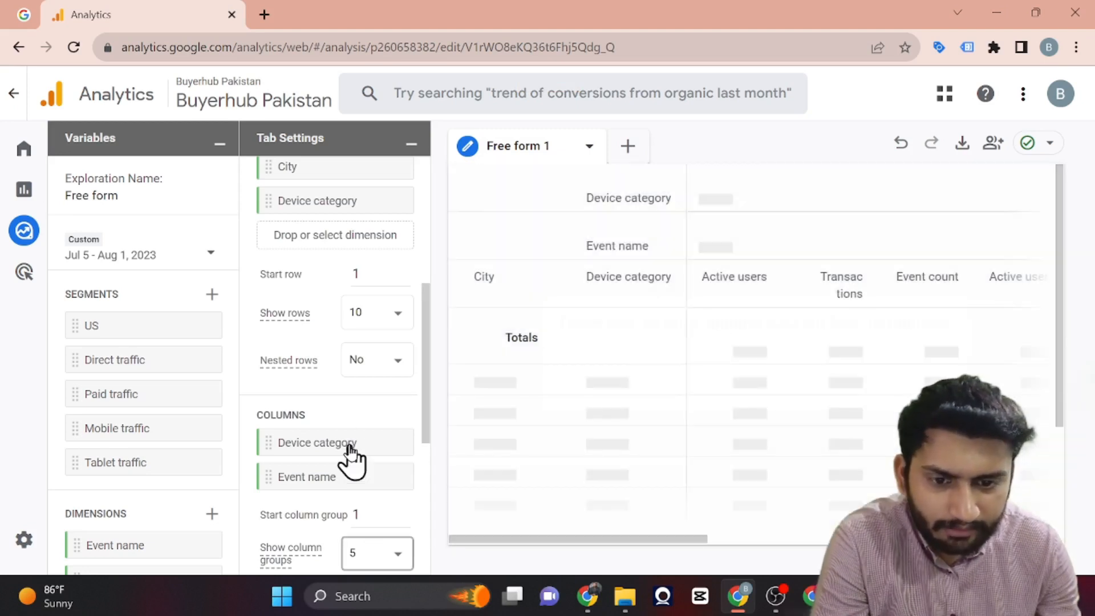
scroll(351, 453, "down", 5)
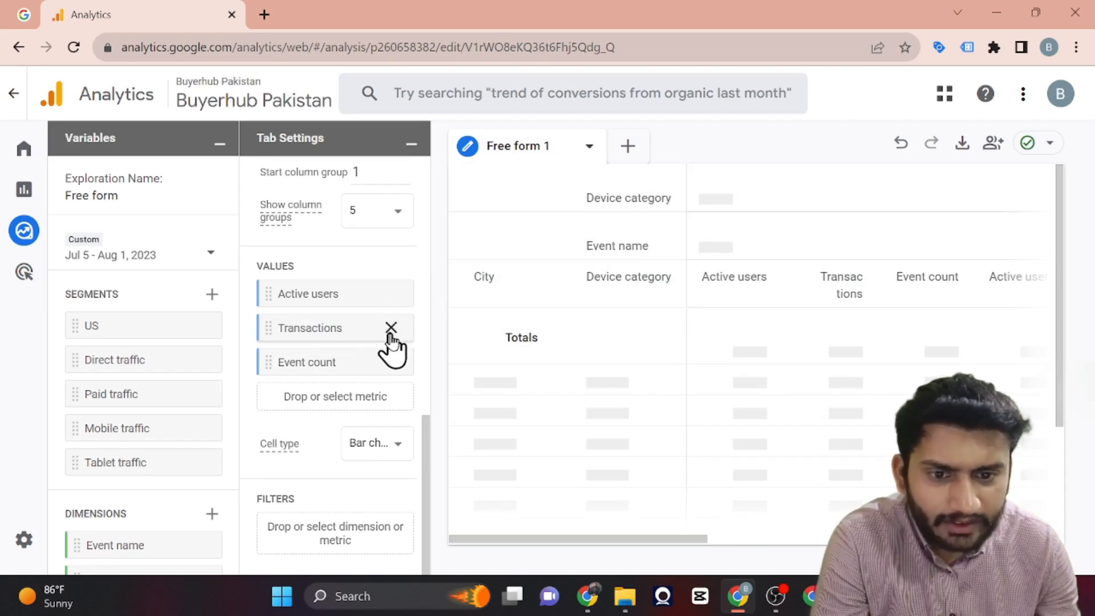
left_click(391, 329)
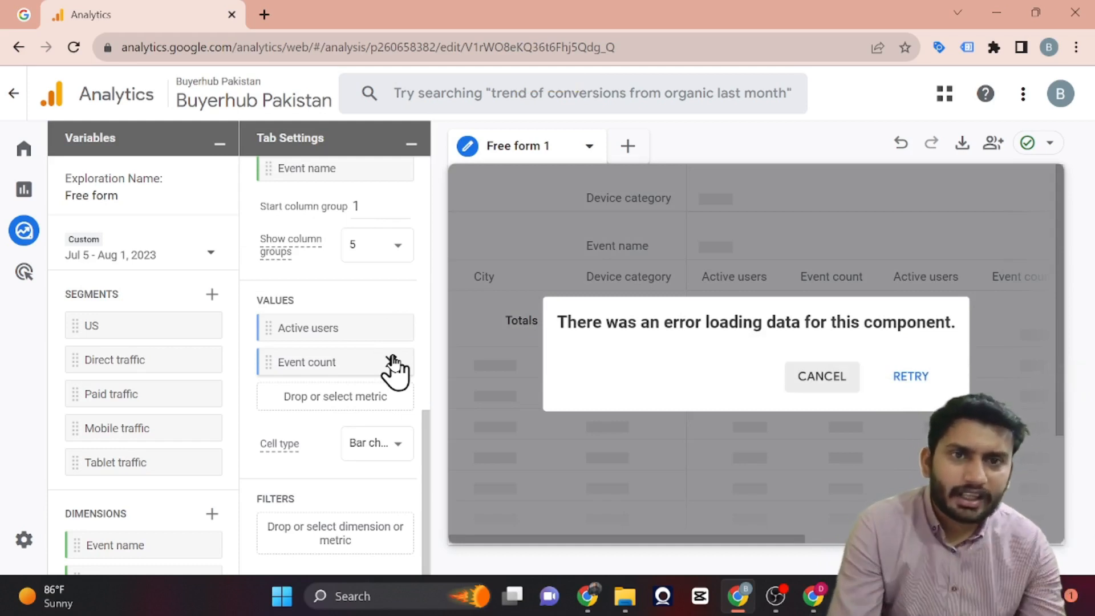
left_click(392, 360)
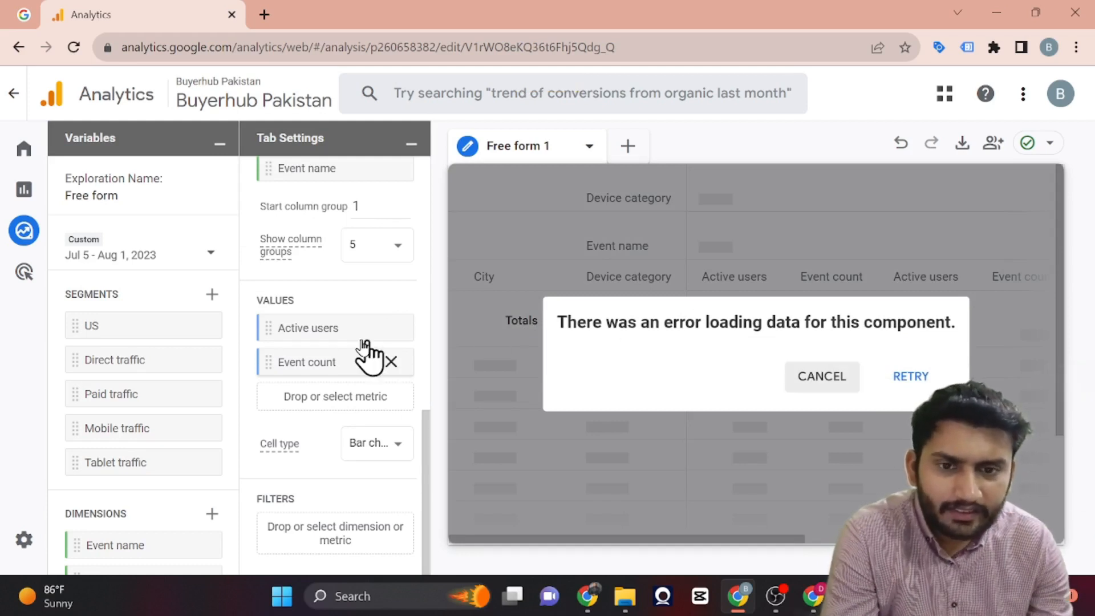
Step: Remove Device category from the row dimensions so that only City breaks down the rows
scroll(350, 338, "up", 3)
scroll(350, 338, "up", 2)
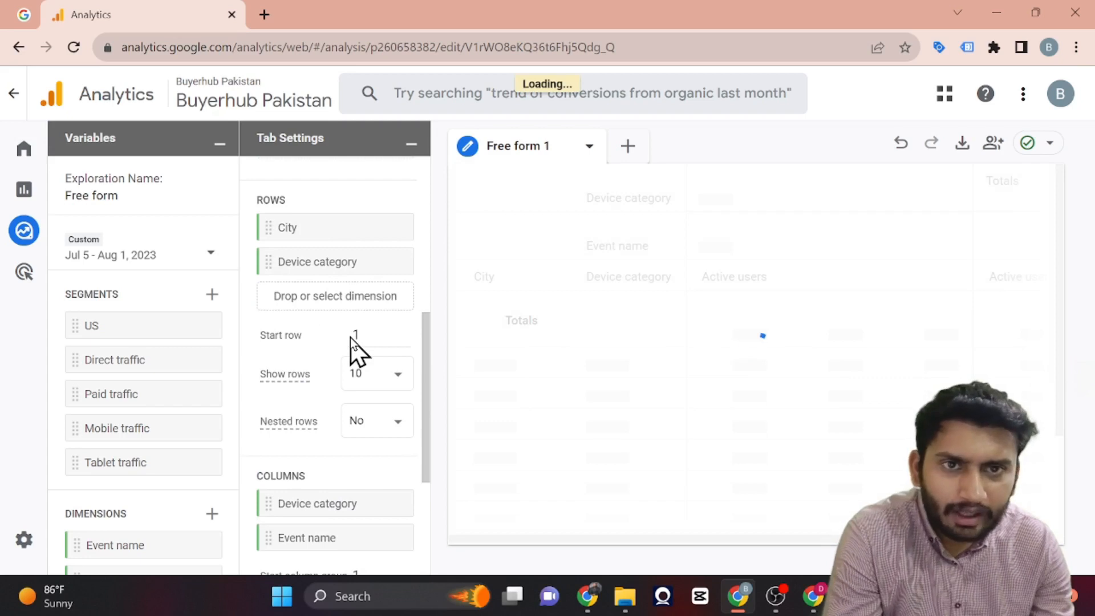
scroll(350, 337, "up", 1)
scroll(350, 337, "up", 3)
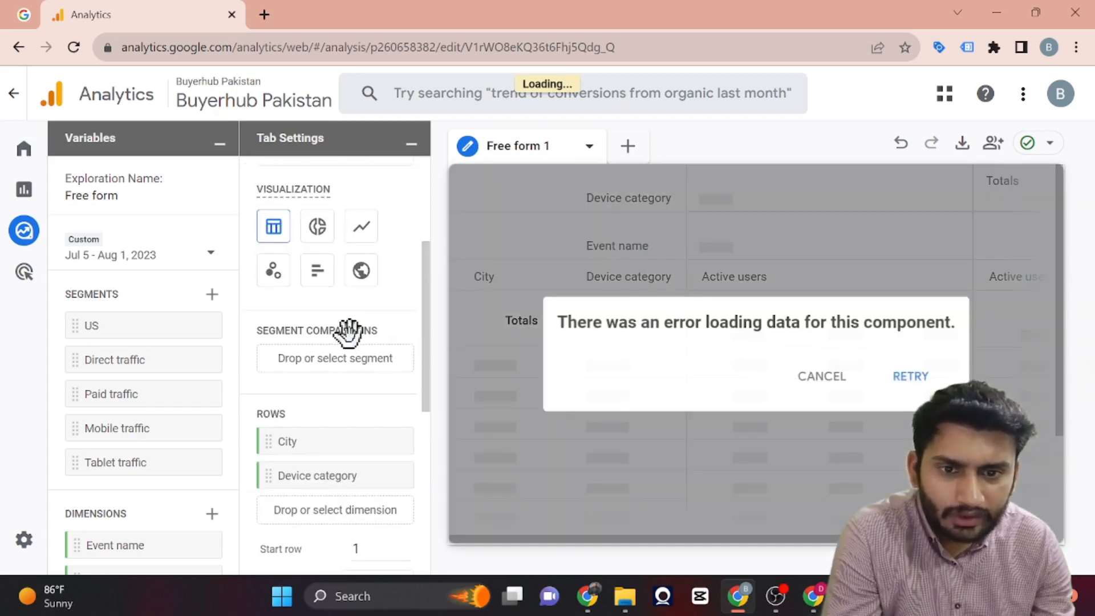
scroll(351, 456, "up", 1)
scroll(350, 456, "down", 2)
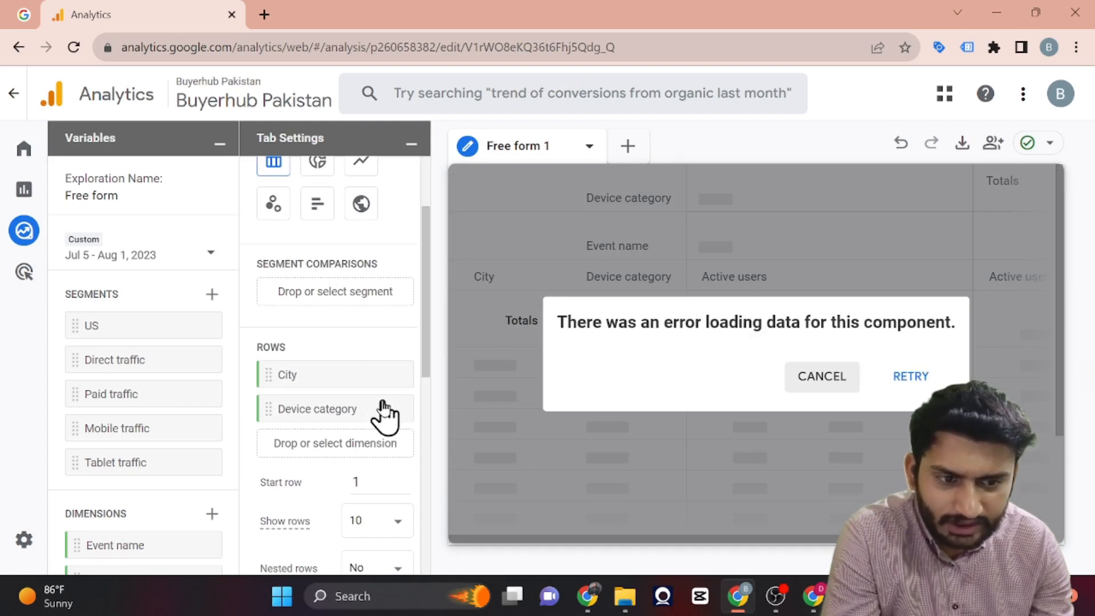
scroll(382, 415, "down", 2)
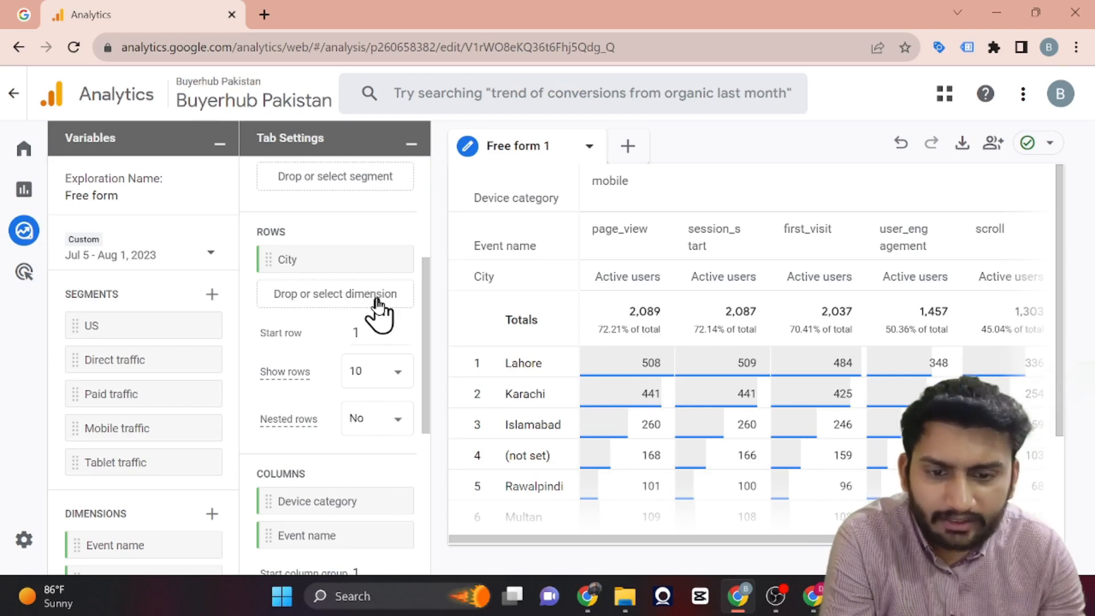
Step: Review the column and value settings, the listed variables and the available visualization types
scroll(254, 345, "down", 3)
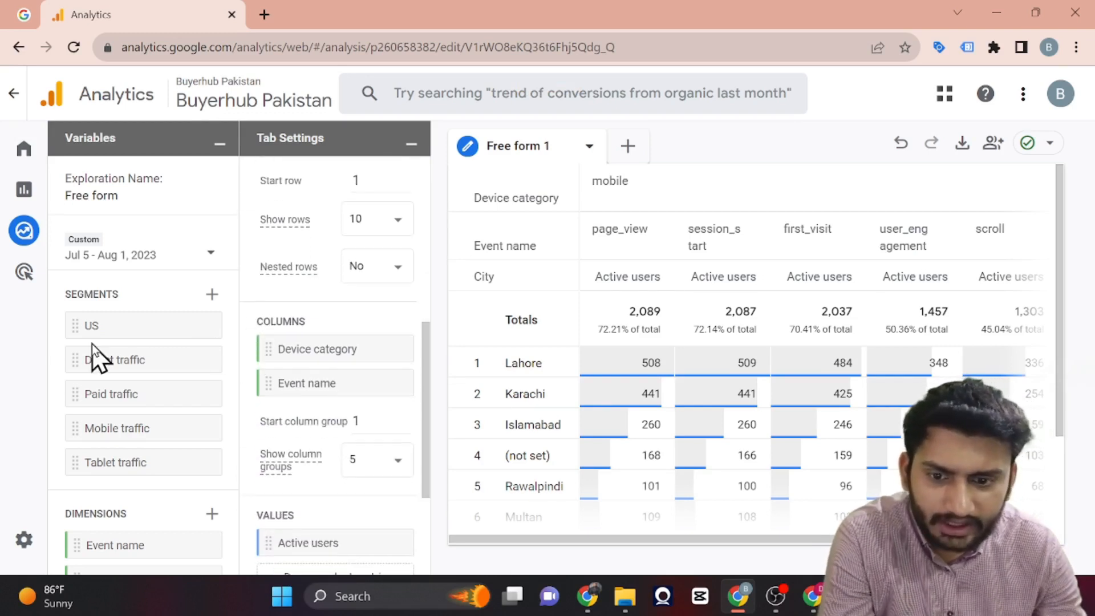
scroll(91, 344, "down", 3)
scroll(237, 353, "up", 3)
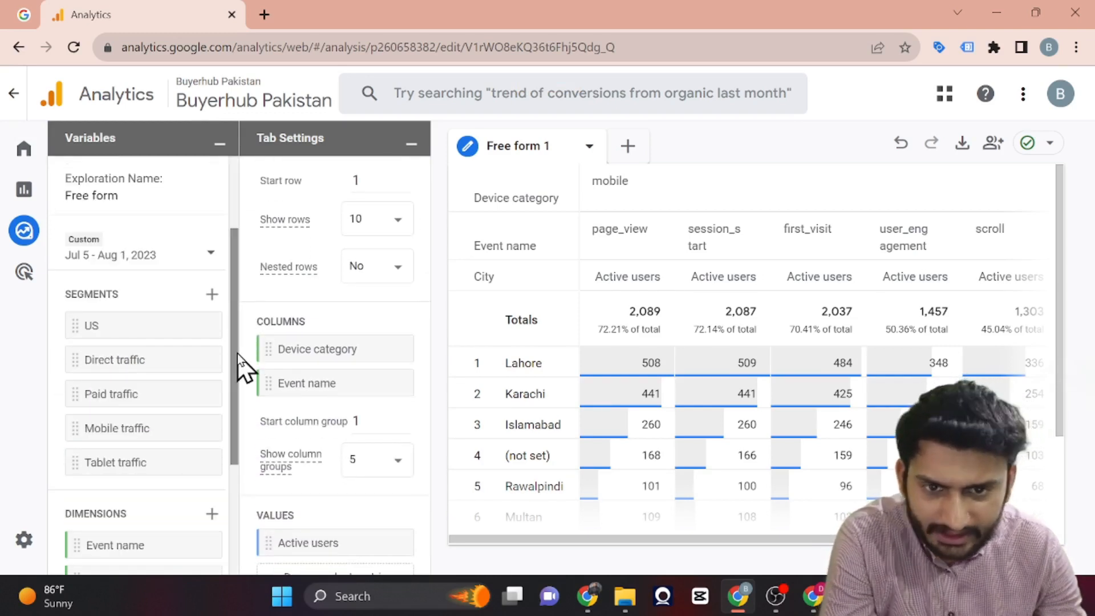
scroll(347, 216, "up", 8)
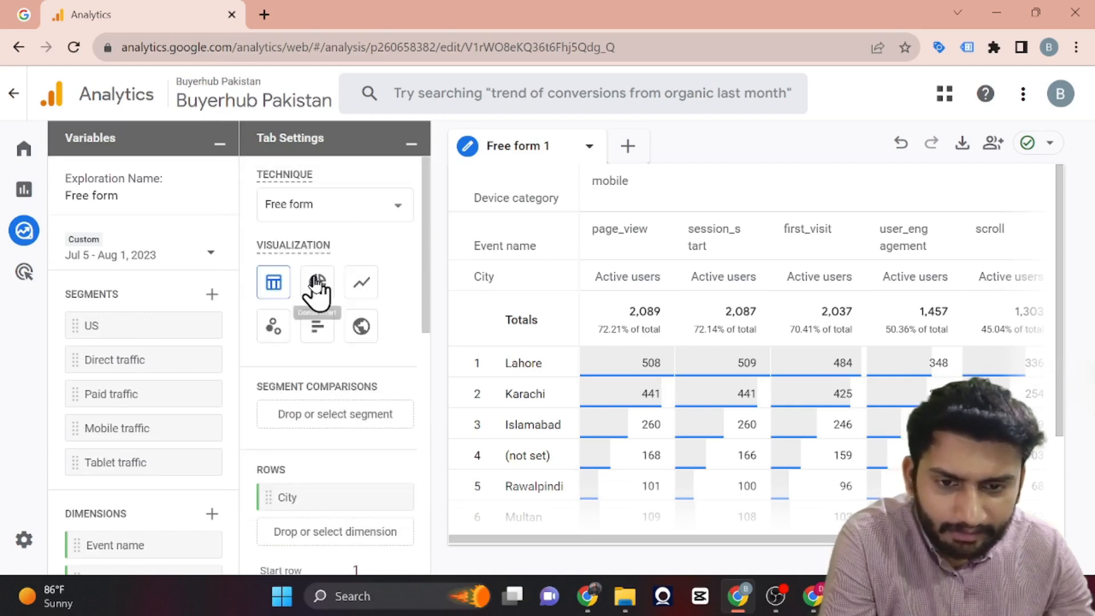
Step: Display the city breakdown as a scatter plot, and open the exploration's read-only sharing prompt without sharing it
left_click(271, 332)
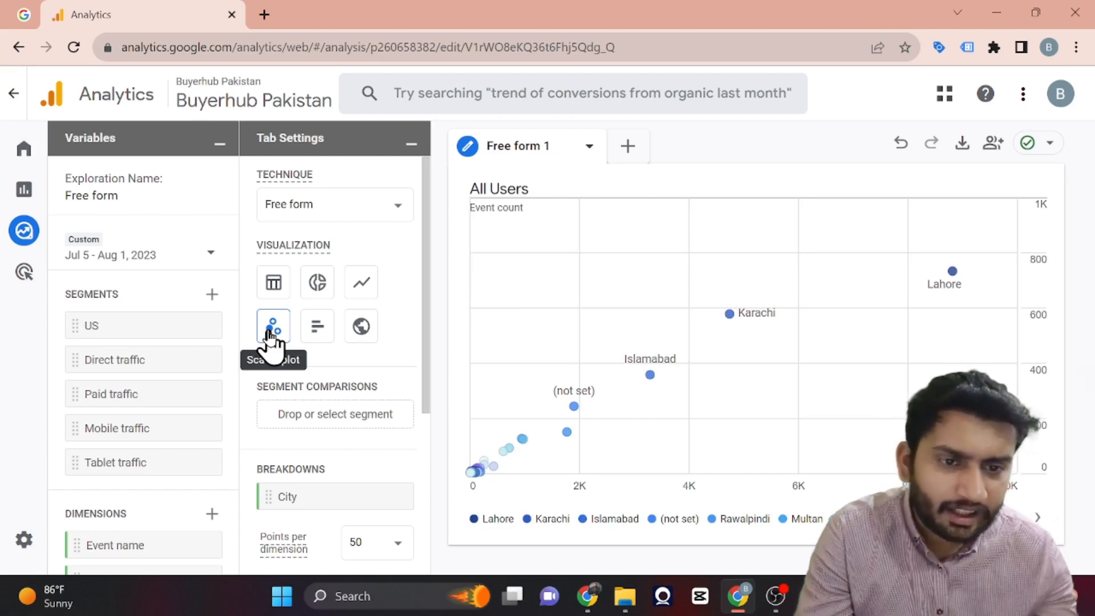
left_click(993, 145)
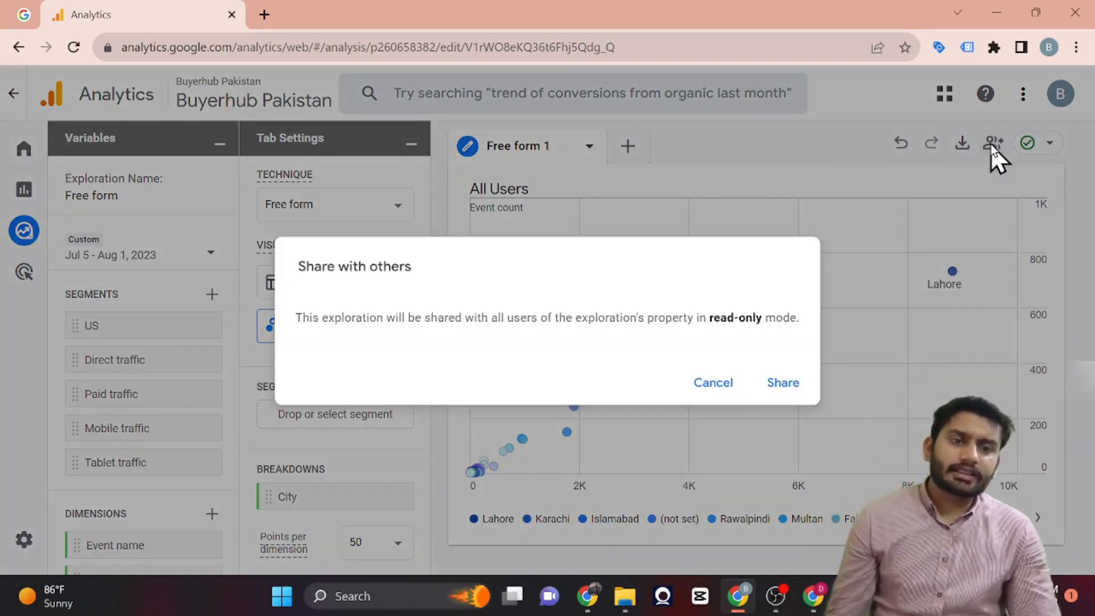
left_click(713, 382)
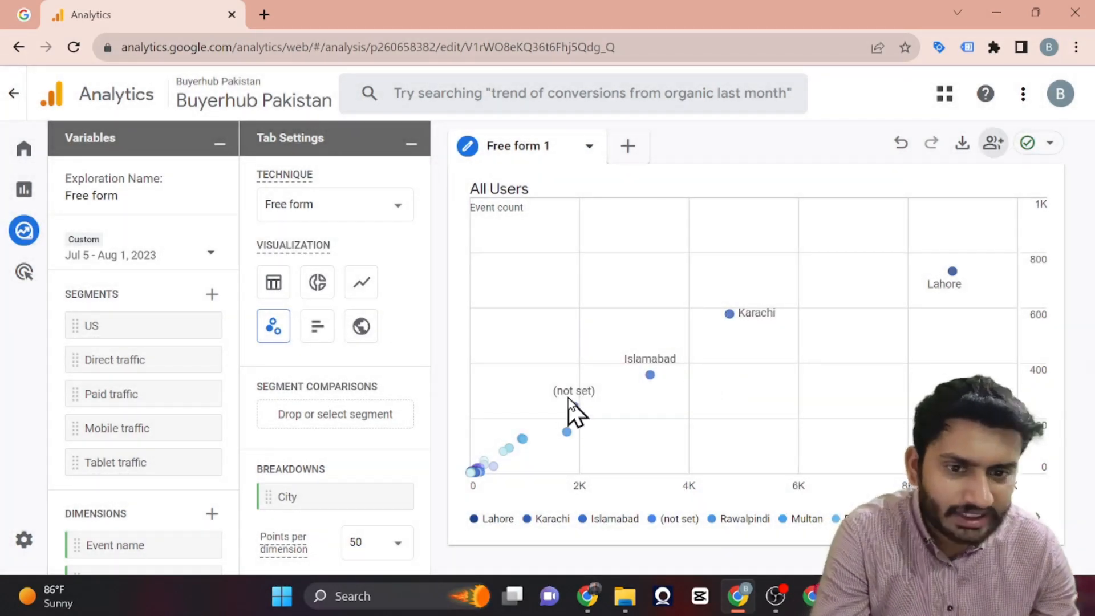
Step: Display active users by city as a bar chart, and switch the visualization to a donut chart
left_click(315, 331)
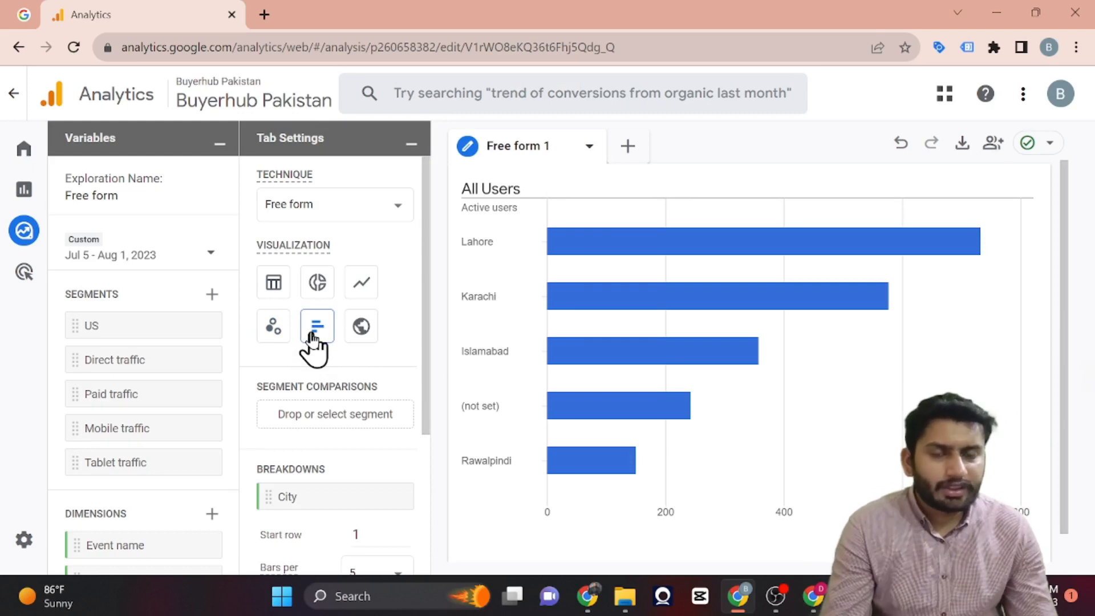
left_click(320, 285)
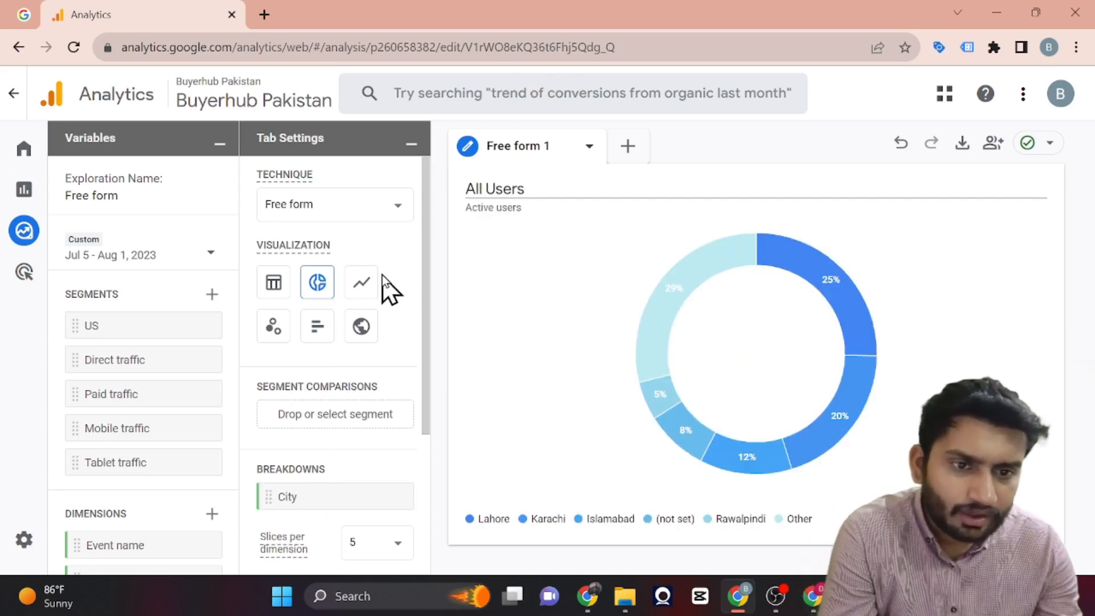
scroll(313, 372, "down", 3)
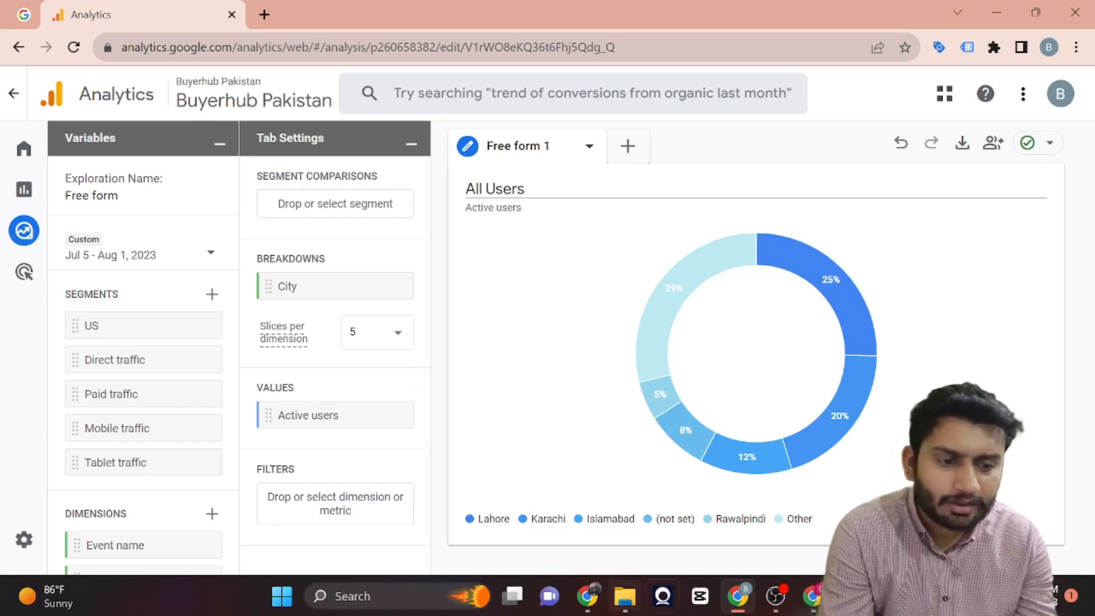
left_click(775, 596)
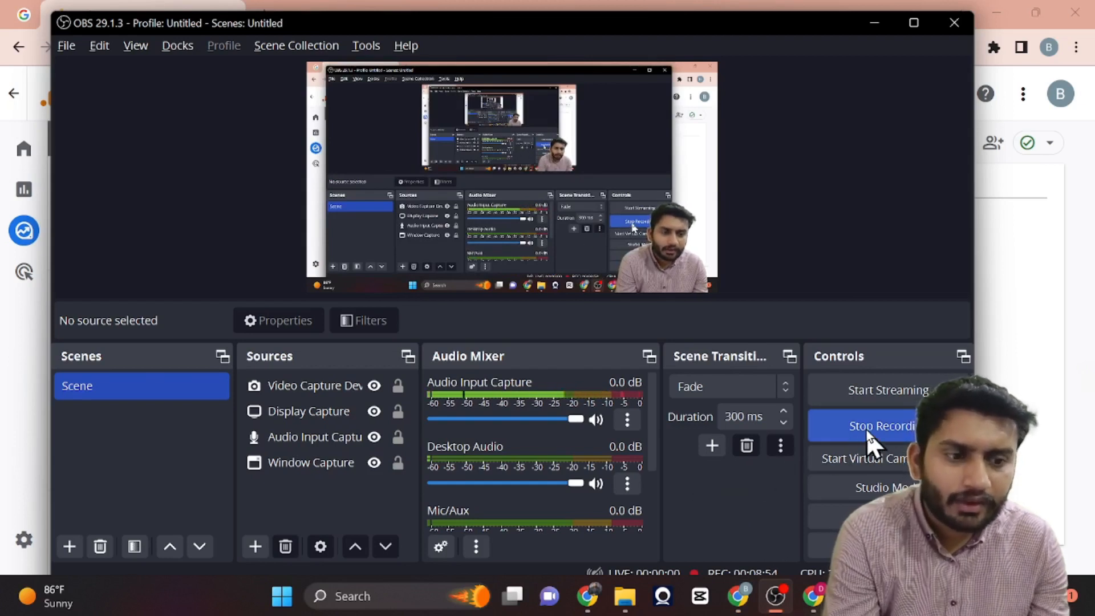
left_click(873, 444)
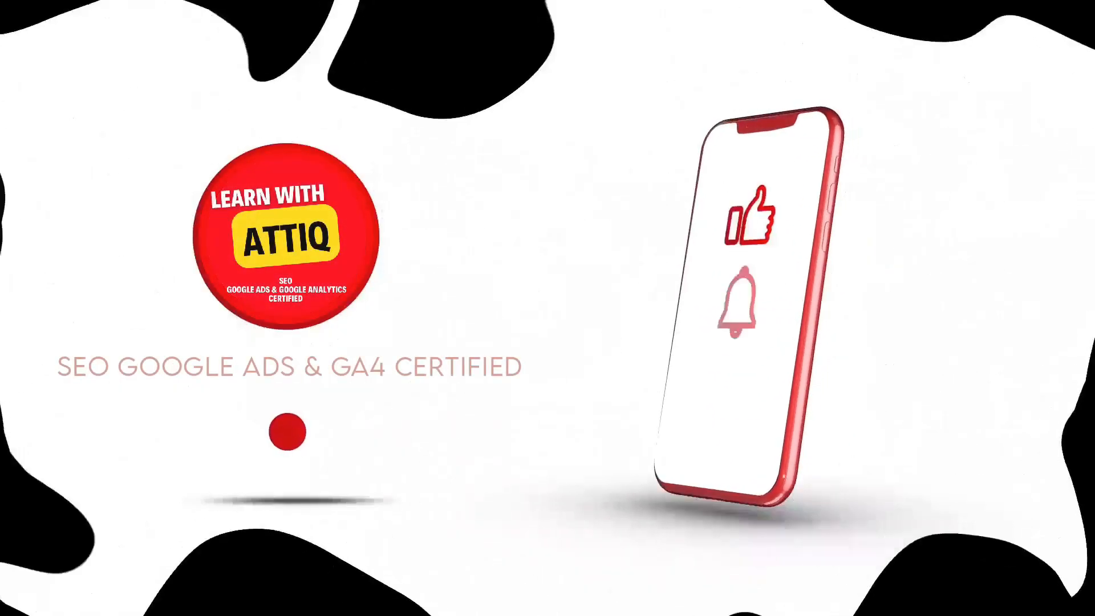